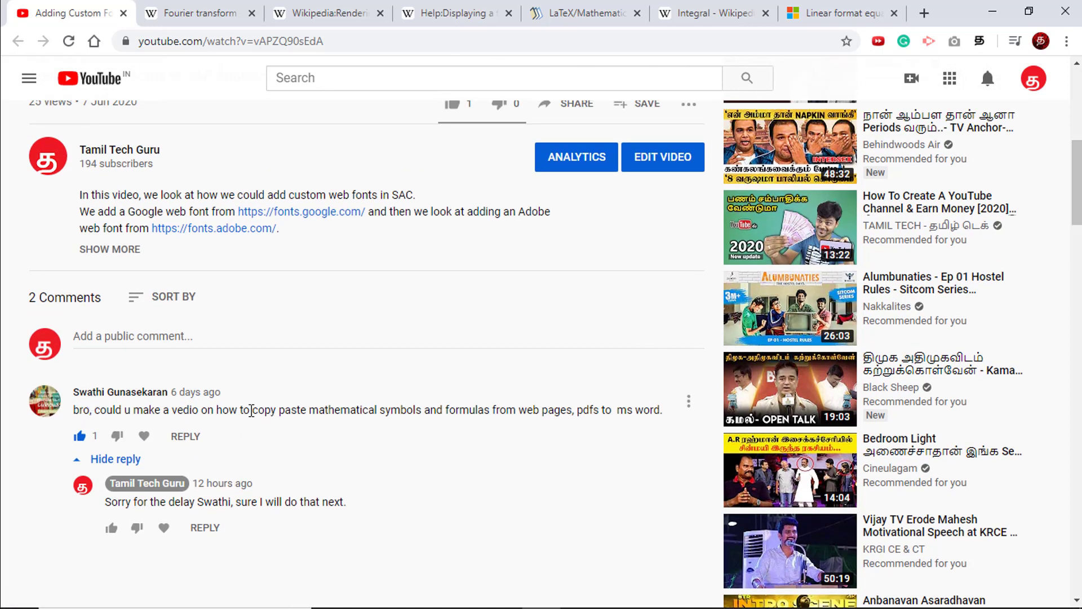
Step: Highlight the comment text 'to copy paste mathematical symbols and formulas'
left_click_drag(241, 410, 499, 407)
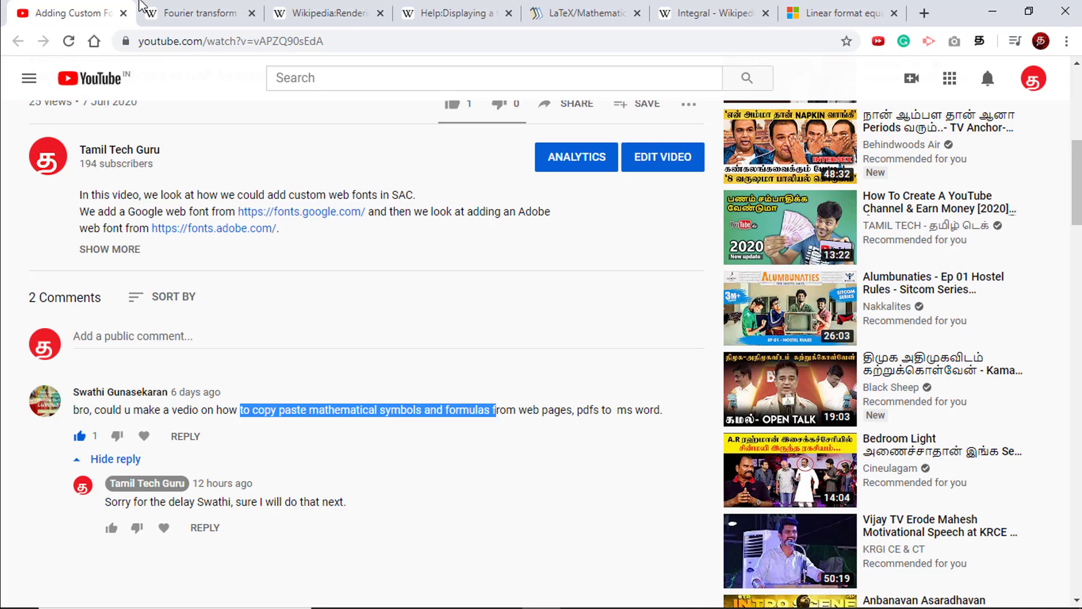
Step: Copy the Fourier transform Eq.1 formula into Word, where only the '(Eq.1)' label pastes
left_click(191, 16)
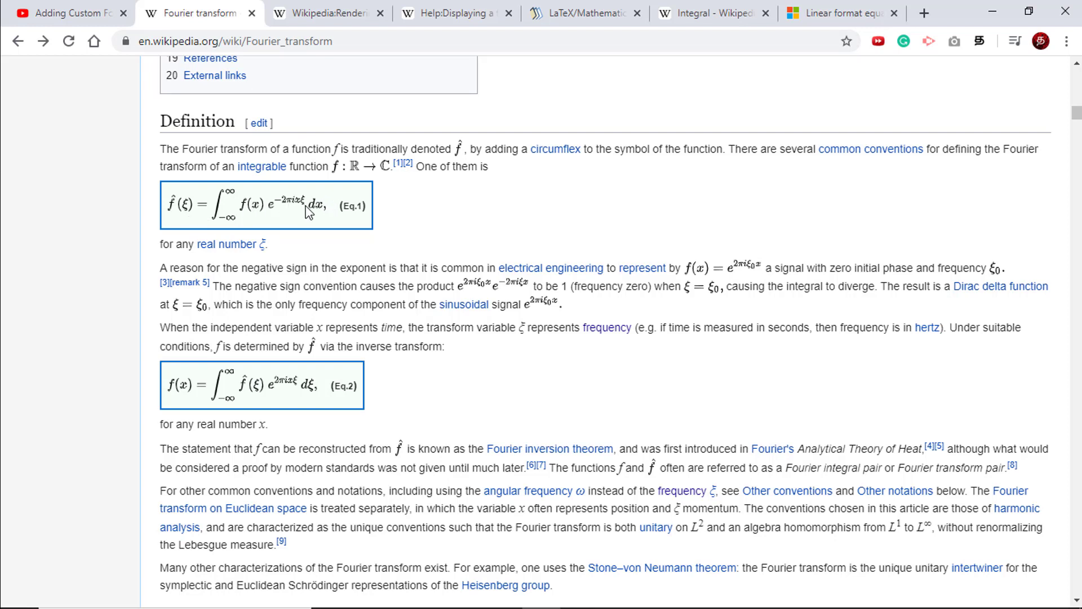
left_click_drag(437, 210, 160, 189)
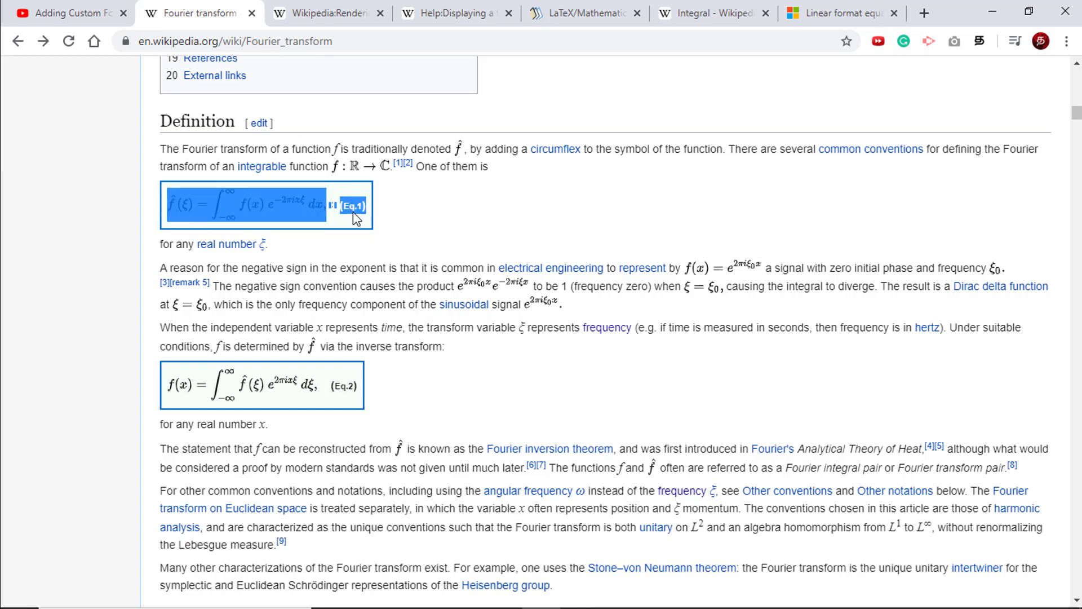
key("alt+Tab")
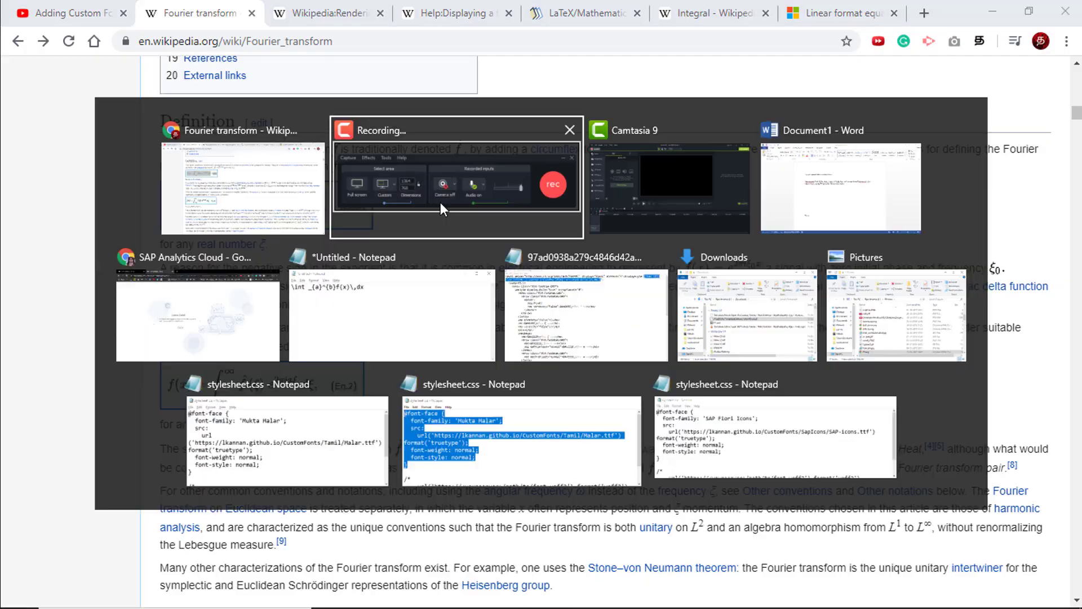
type("(Eq.1)")
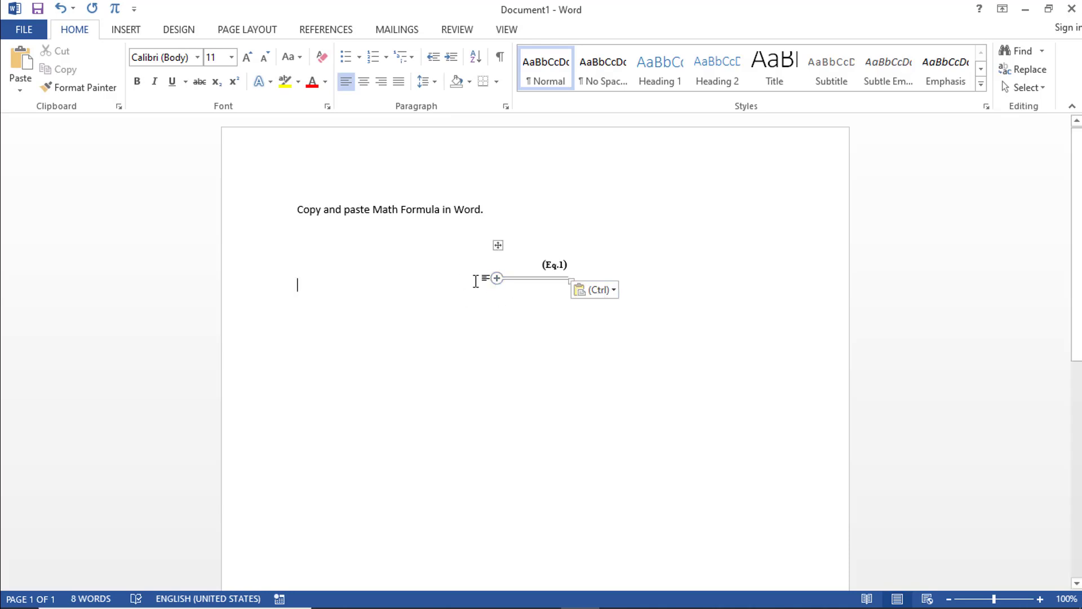
key("alt+Tab")
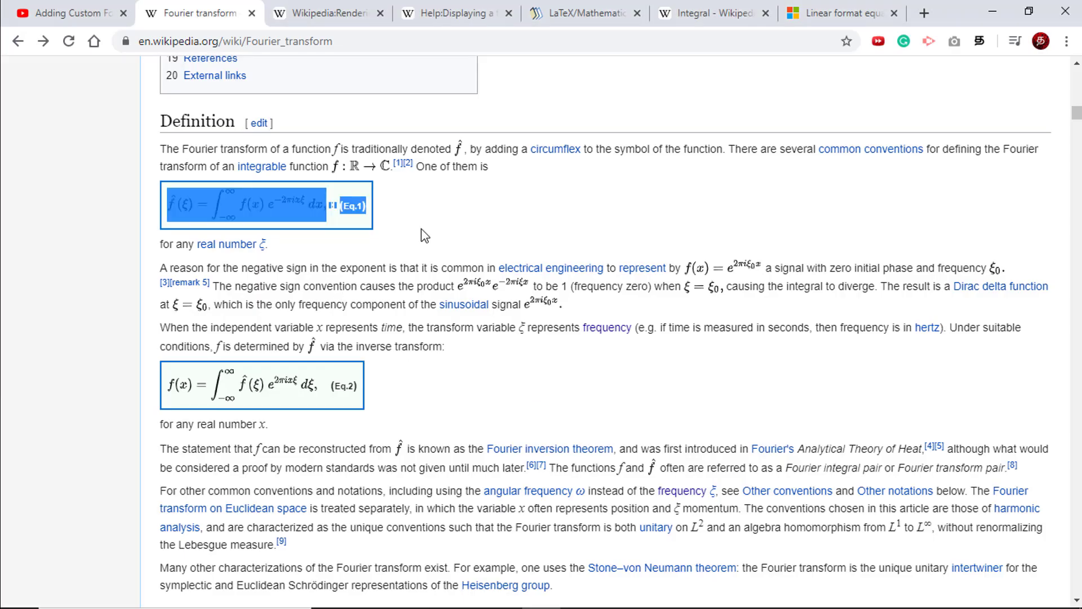
Step: Inspect the Eq.1 image's markup in DevTools to read its LaTeX alt text
left_click(265, 214)
right_click(263, 208)
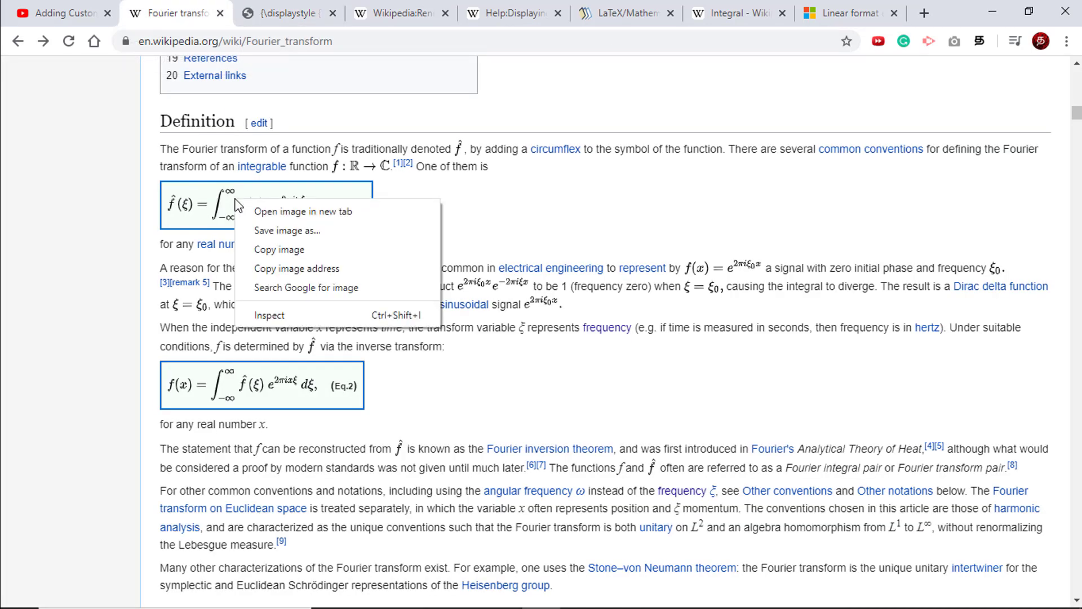
left_click(295, 314)
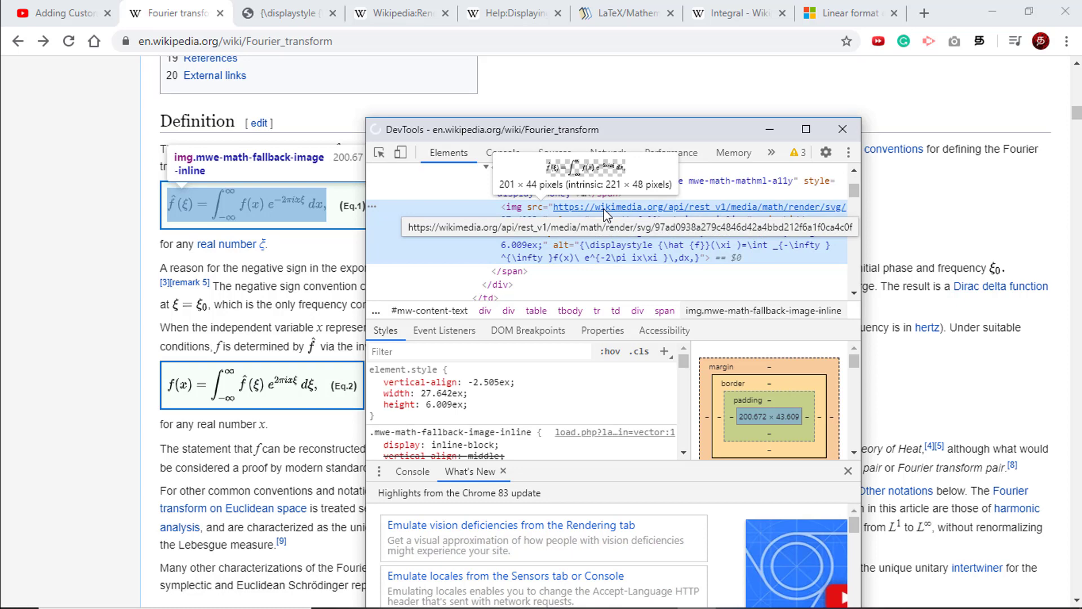
left_click(841, 129)
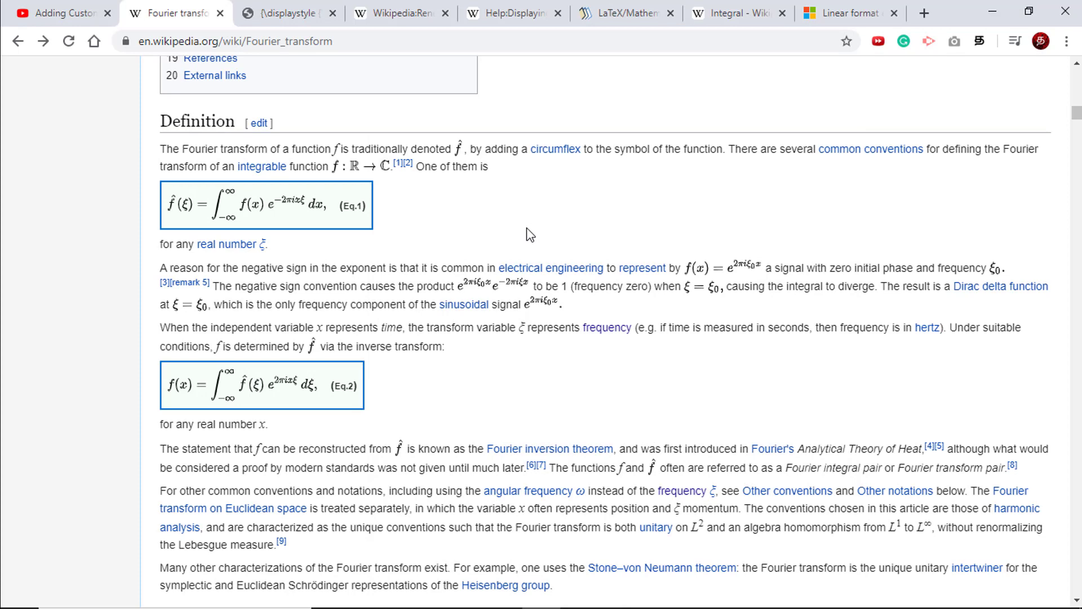
right_click(249, 204)
left_click(282, 319)
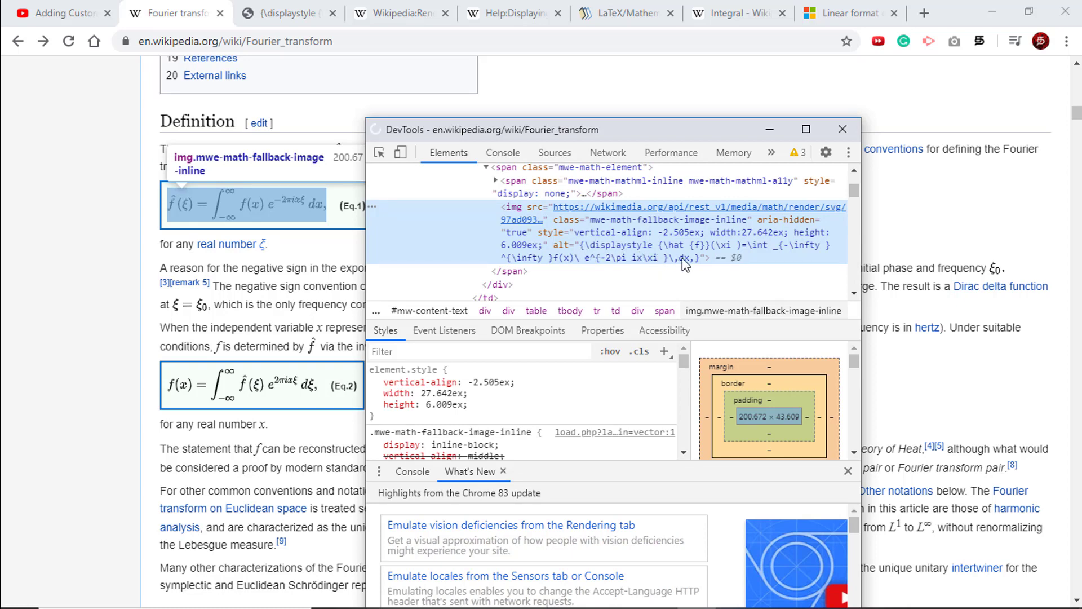
left_click(842, 126)
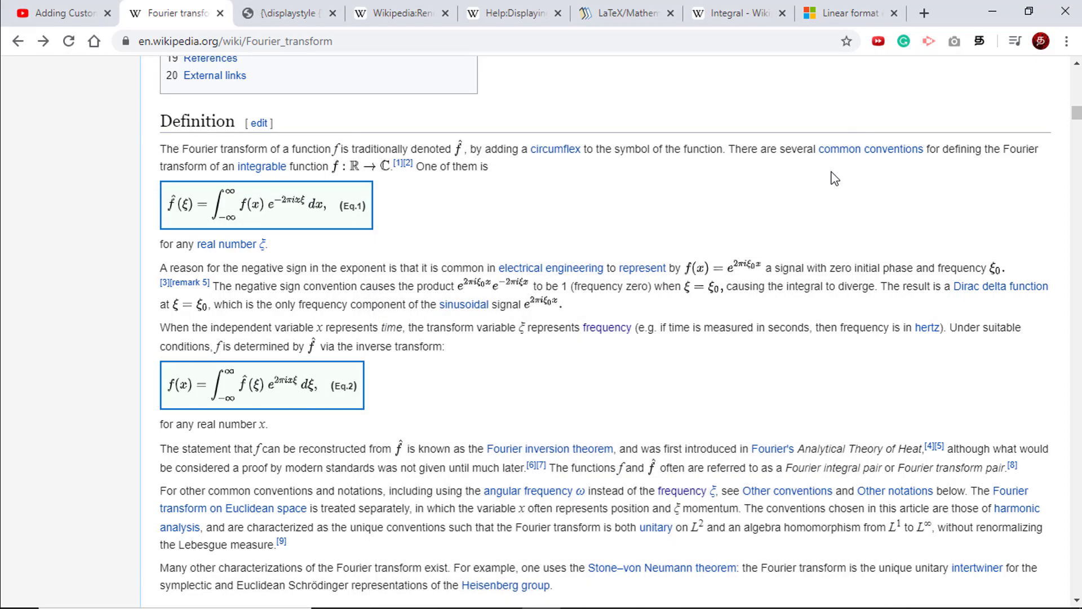
Step: Paste the Eq.1 formula into Word with Keep Text Only, giving its LaTeX source
key("alt+Tab")
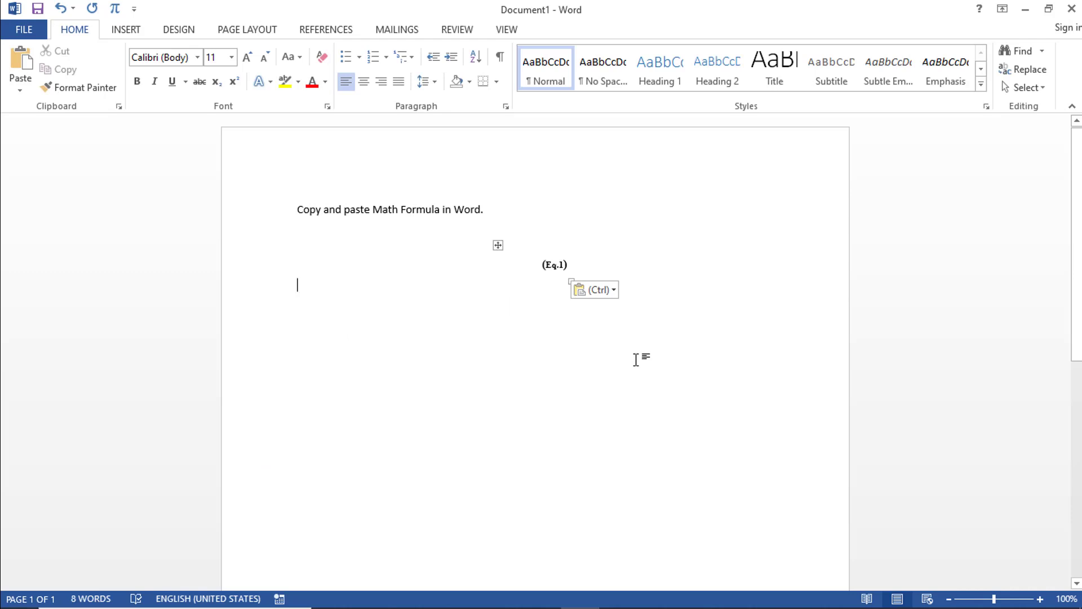
type("(Eq.1)")
left_click(604, 308)
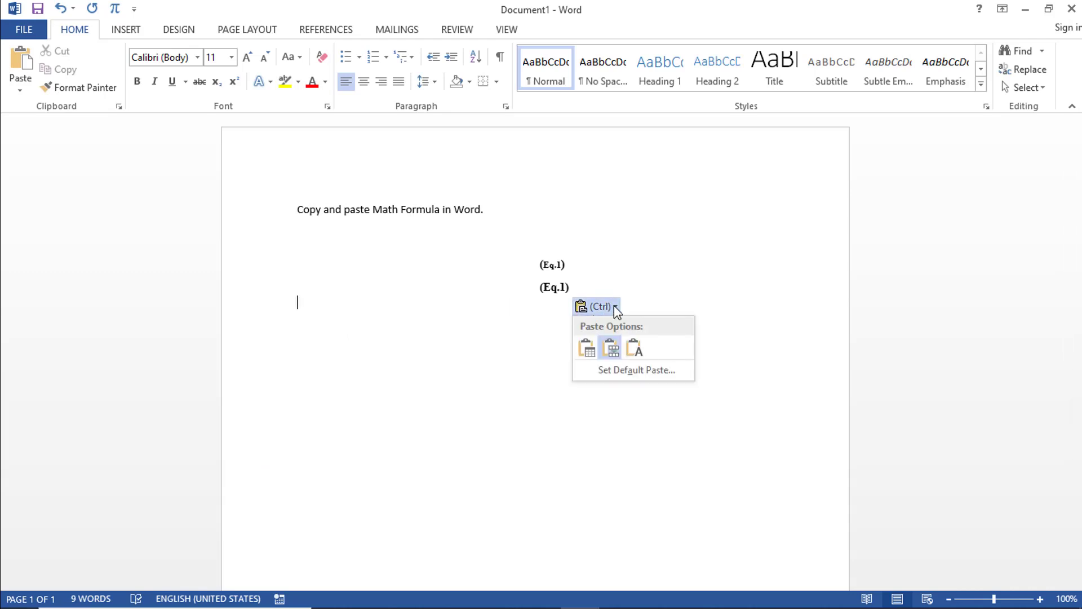
left_click(638, 352)
Step: Select the pasted LaTeX source text
left_click_drag(618, 343, 288, 305)
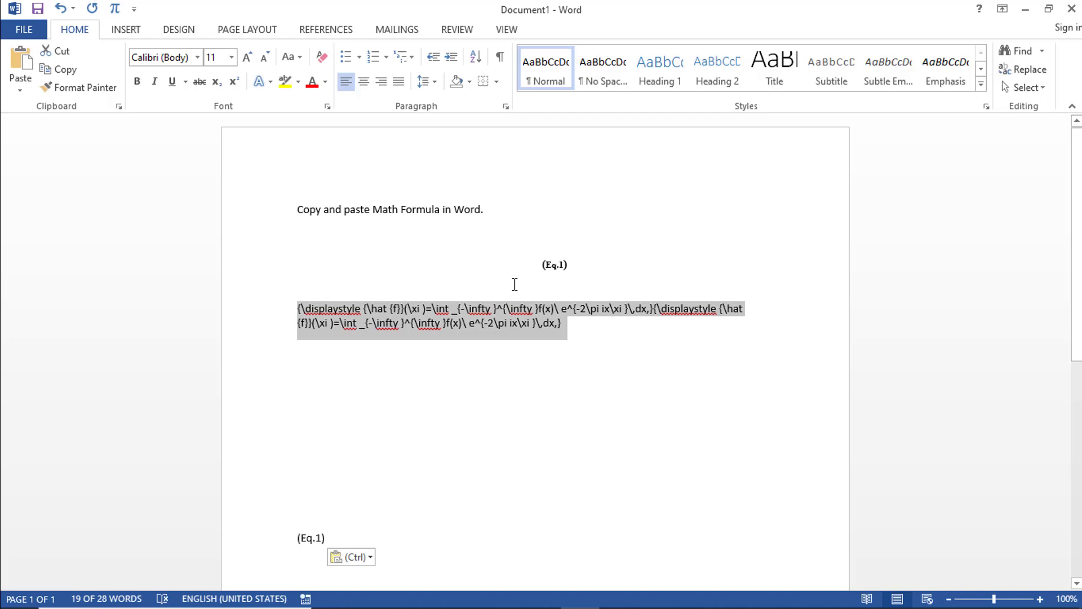
left_click(515, 256)
left_click(565, 338)
left_click_drag(564, 329, 242, 306)
left_click(582, 323)
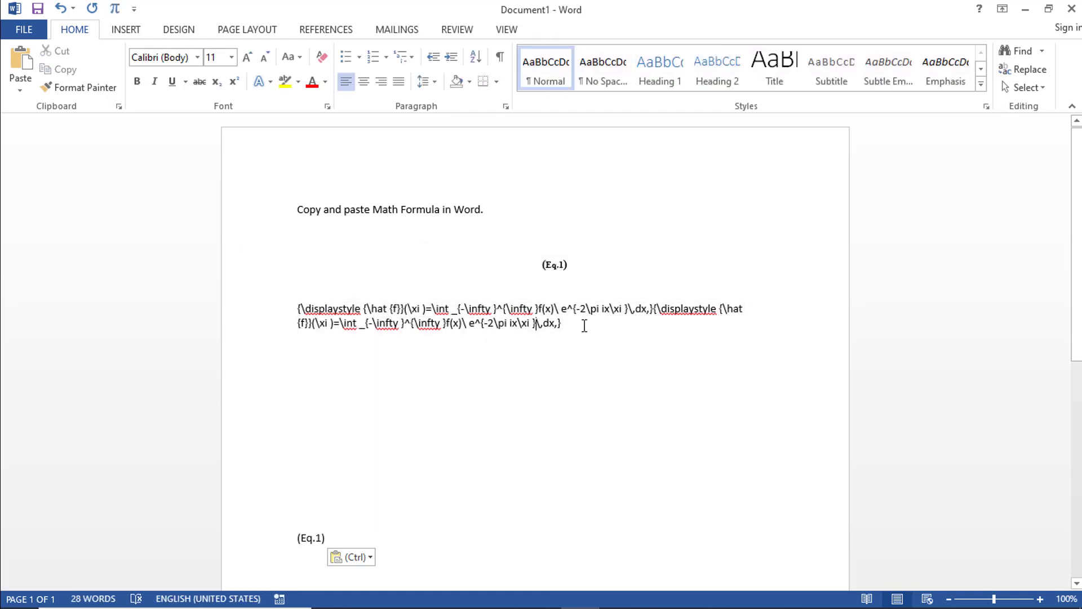
left_click_drag(560, 324, 297, 308)
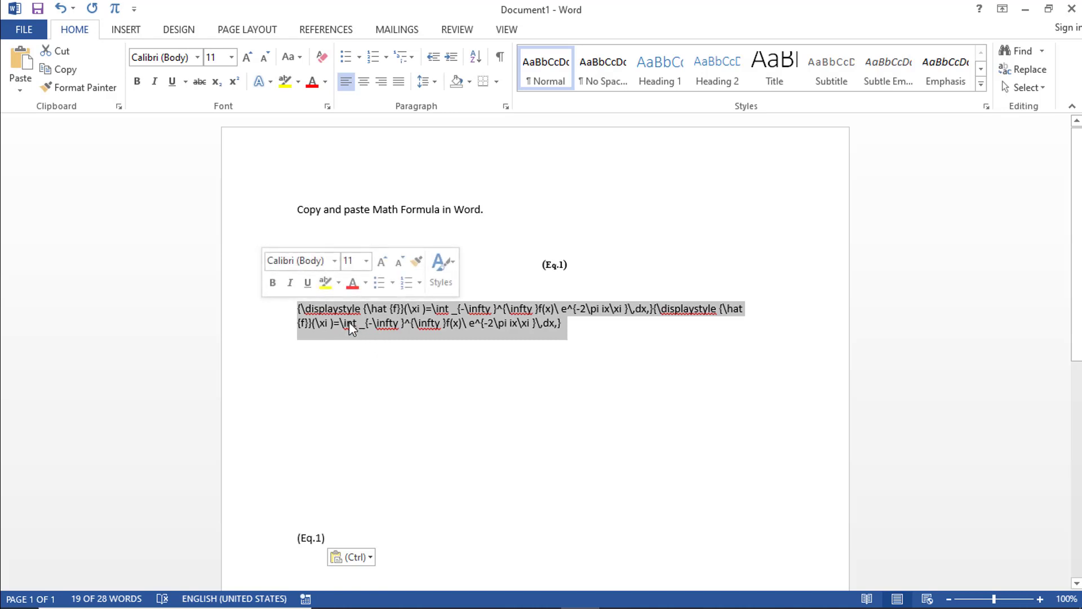
Step: Highlight the LaTeX encoding in the Wikipedia:Rendering math comparison table
key("alt+Tab")
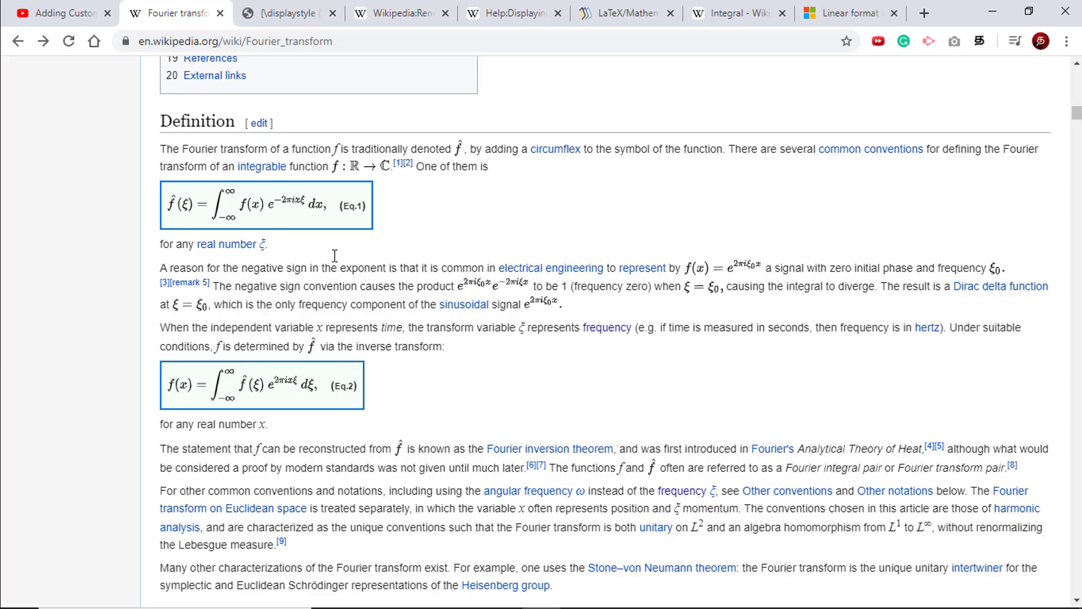
left_click(245, 6)
left_click(389, 16)
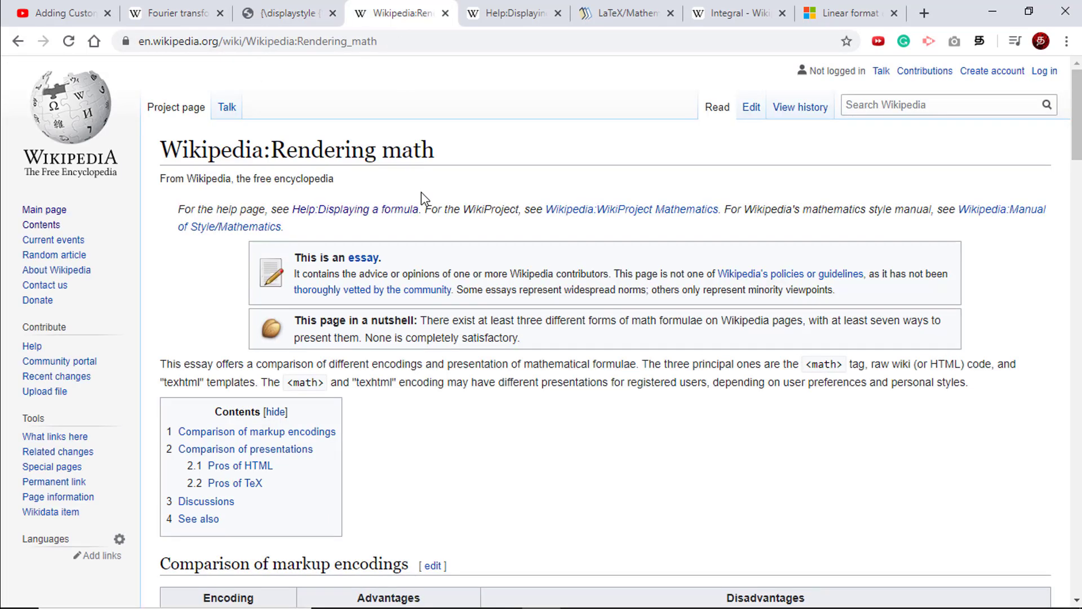
scroll(421, 192, "down", 4)
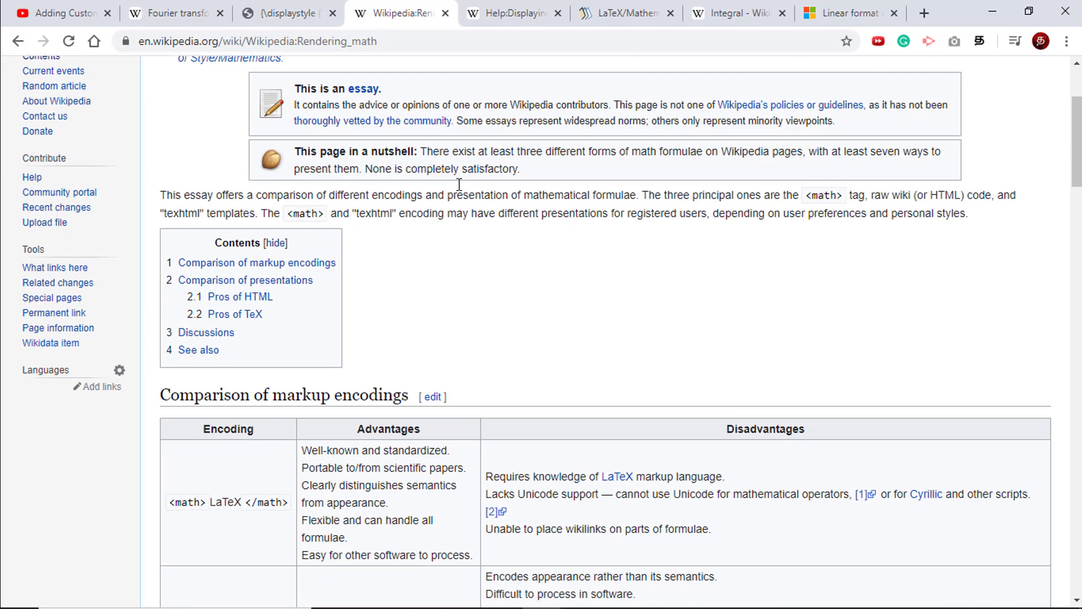
left_click_drag(211, 432, 169, 432)
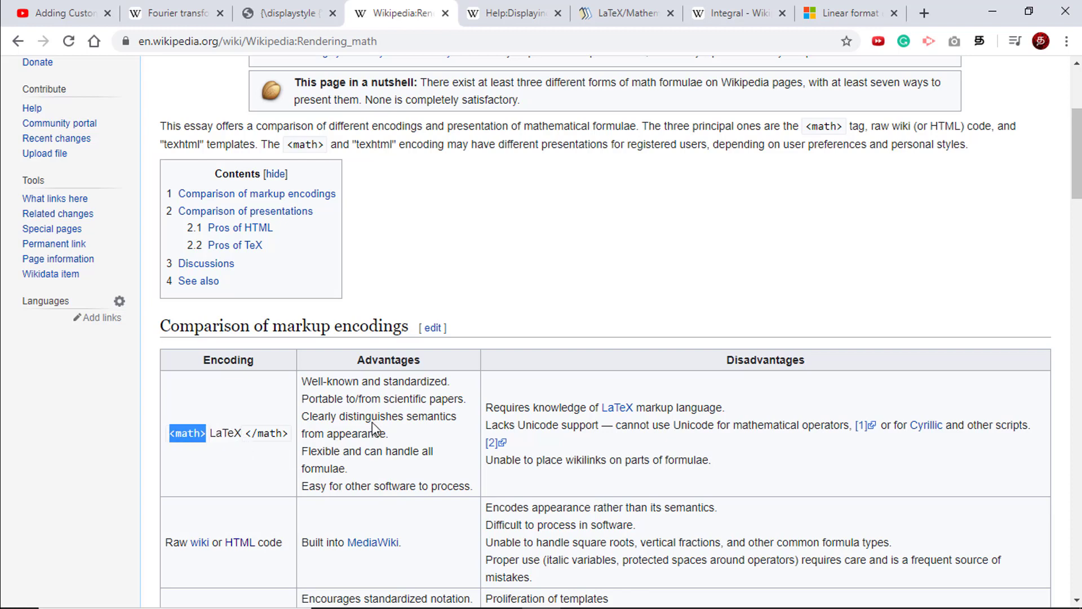
Step: Copy the rendered Eq.1 PNG image and paste it into Word below the LaTeX text
left_click(243, 12)
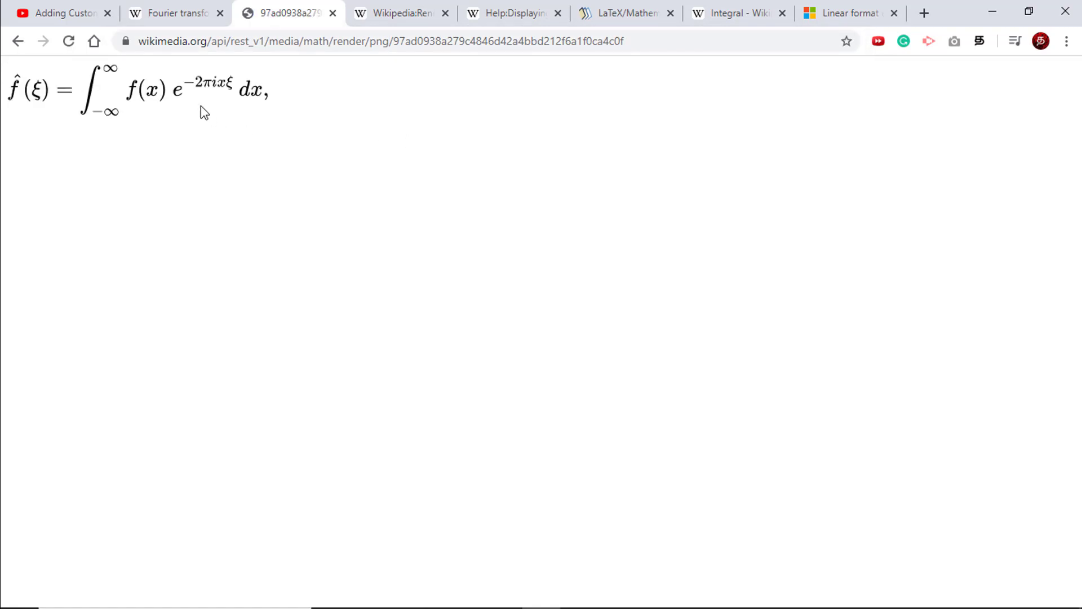
right_click(209, 100)
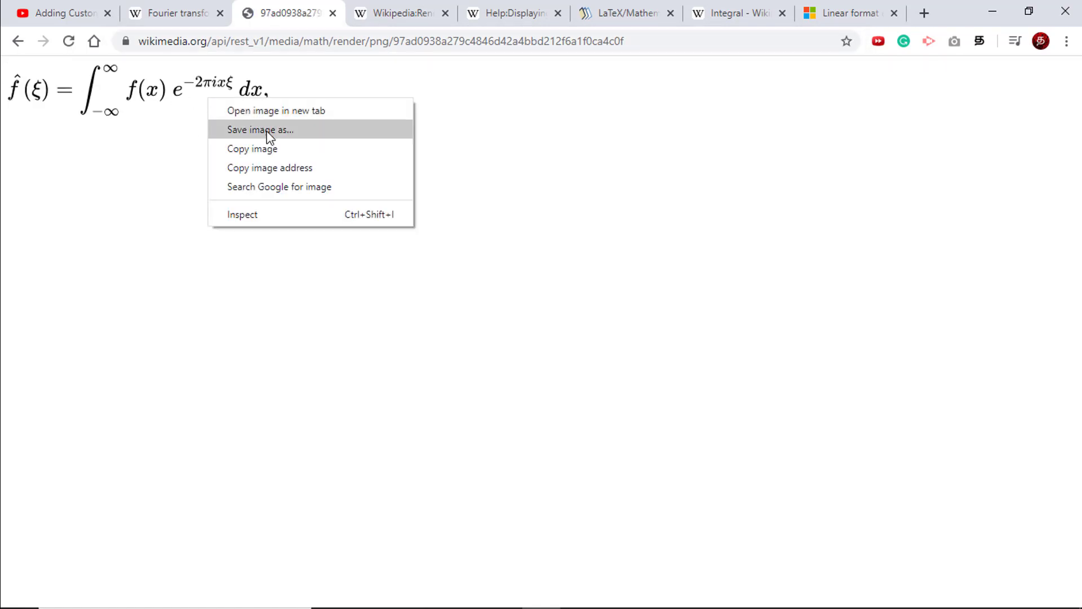
left_click(269, 149)
key("alt+Tab")
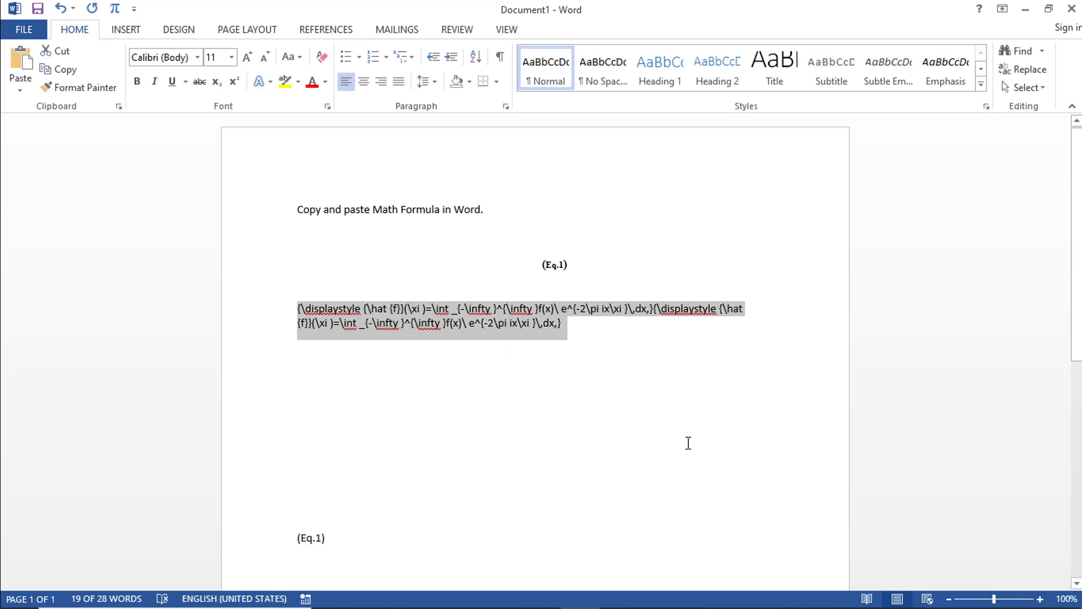
left_click(688, 442)
key("ctrl+v")
left_click(540, 493)
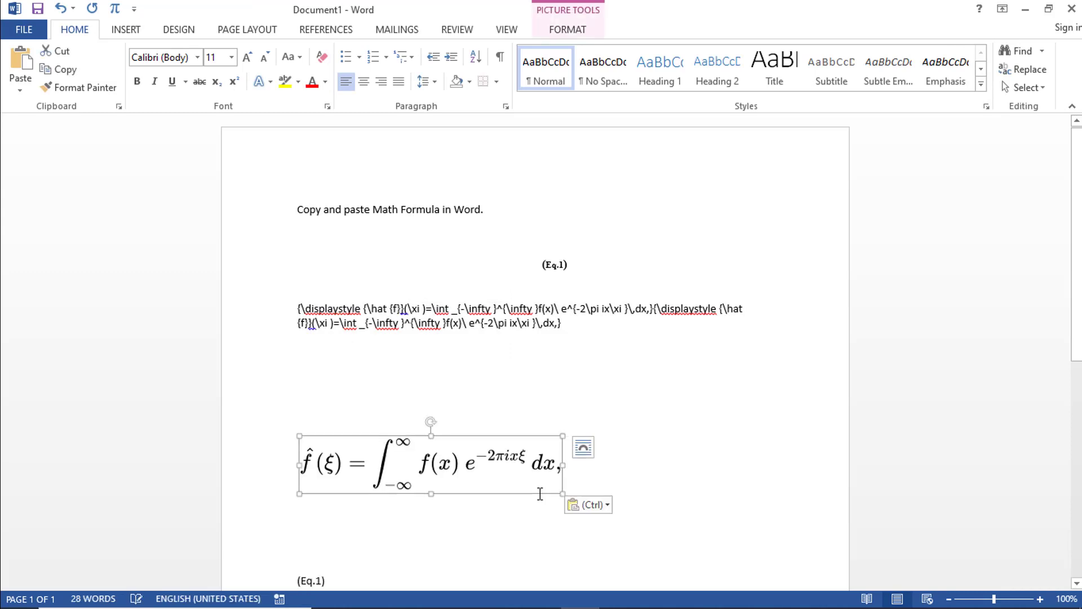
key("alt+Tab")
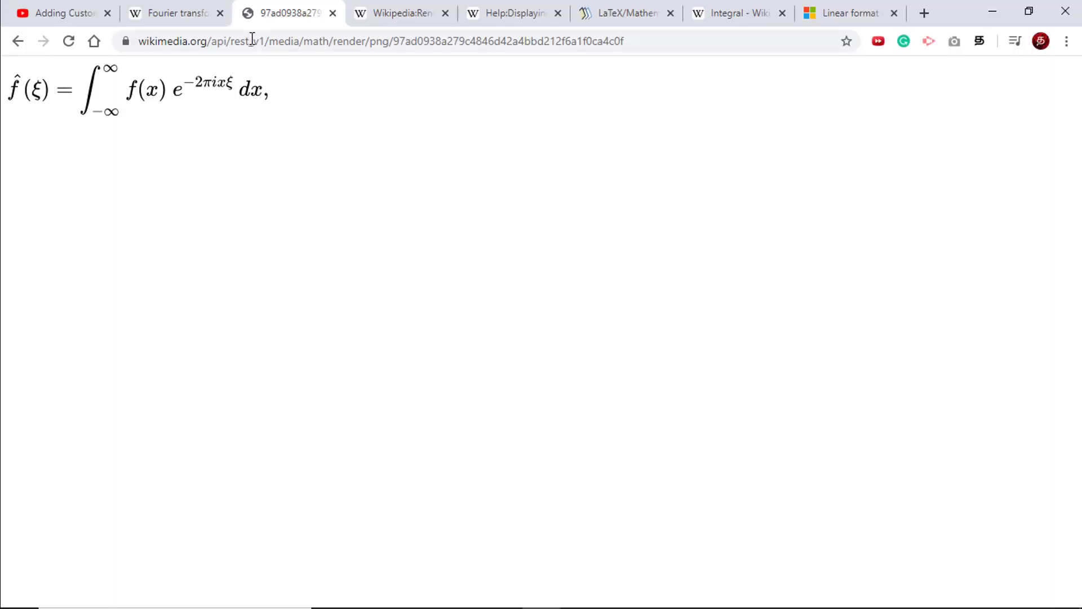
Step: Change the formula image URL from png to mml to download the MathML file
left_click(387, 43)
double_click(386, 43)
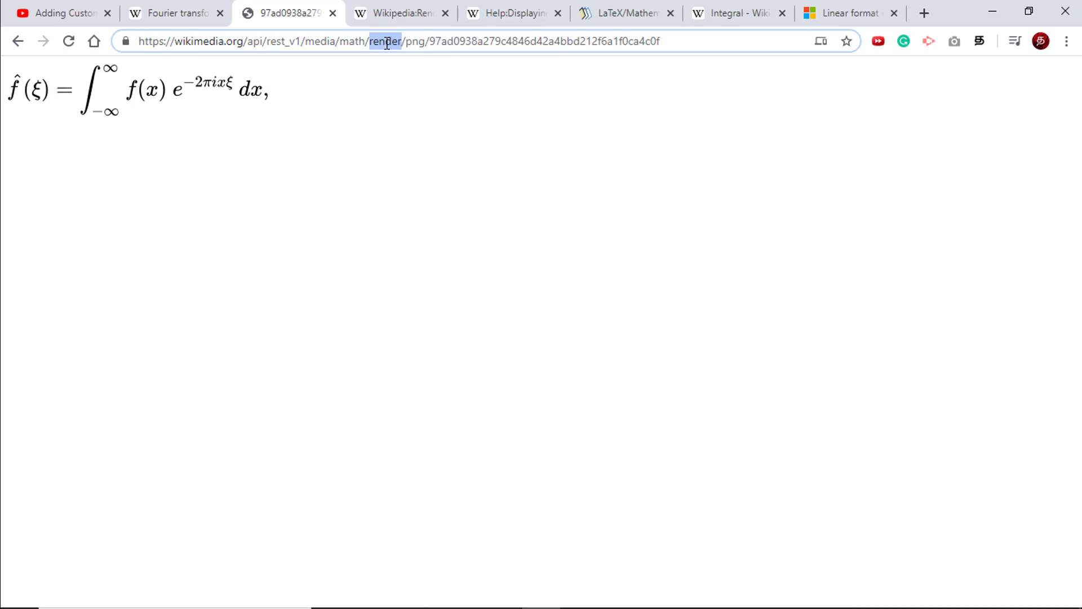
double_click(417, 44)
type("mml")
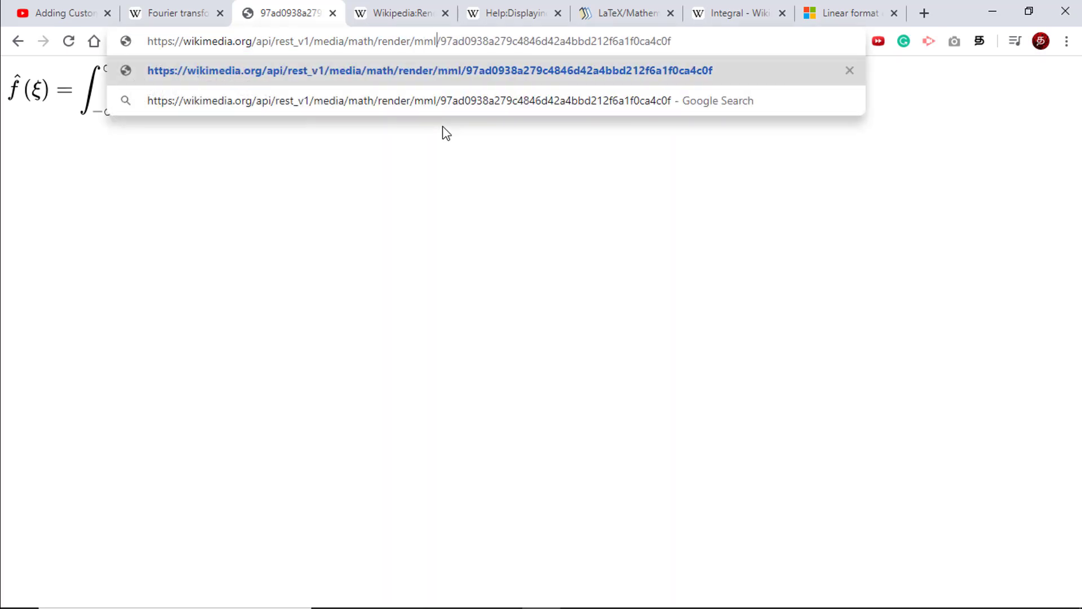
key("Return")
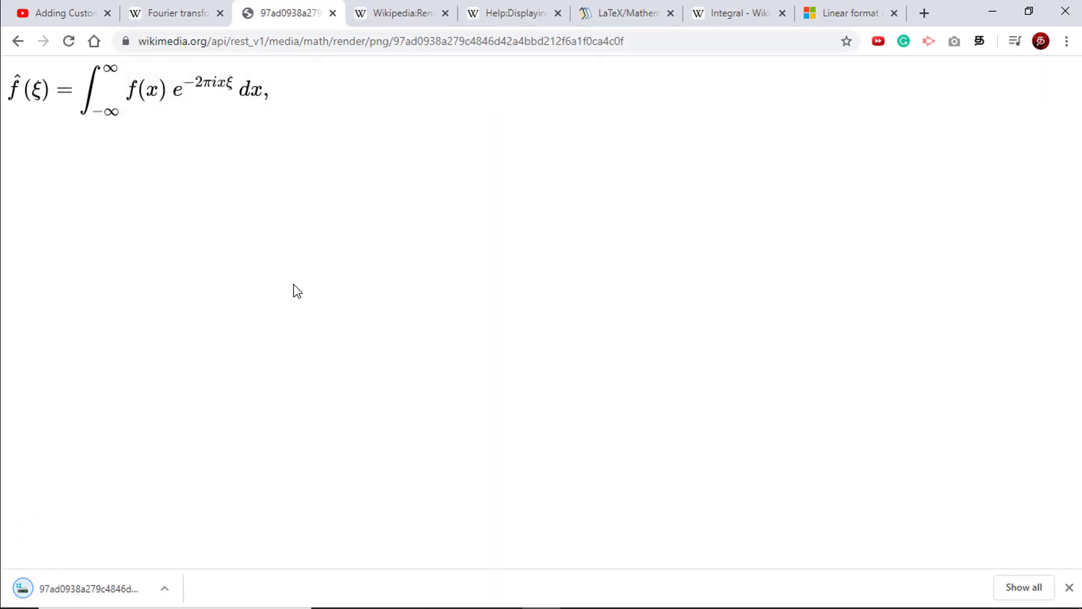
Step: Open the downloaded MathML file in Notepad from its folder
left_click(164, 589)
left_click(211, 539)
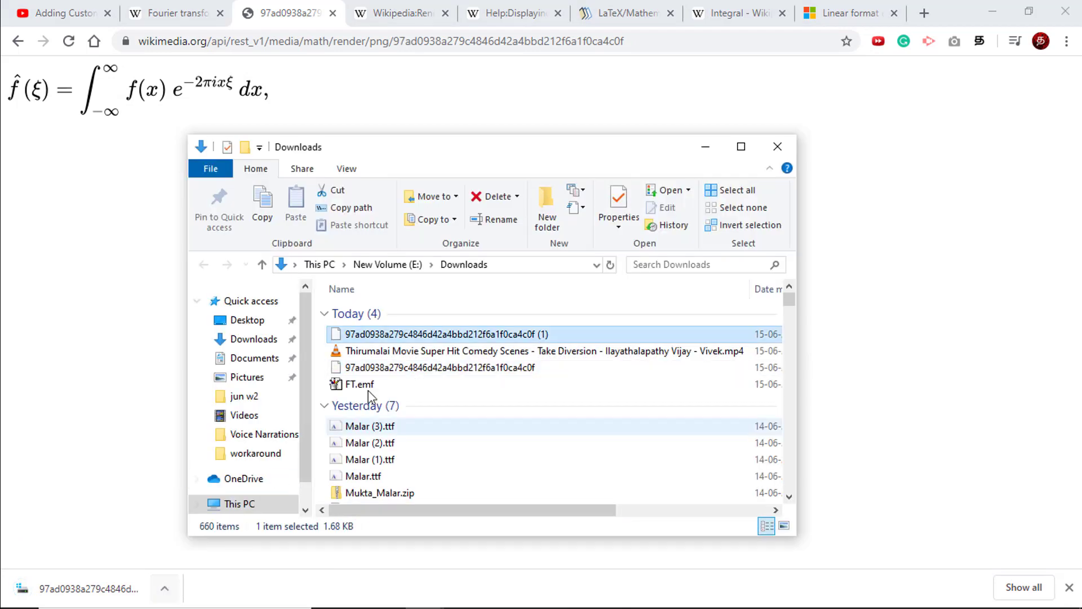
right_click(424, 334)
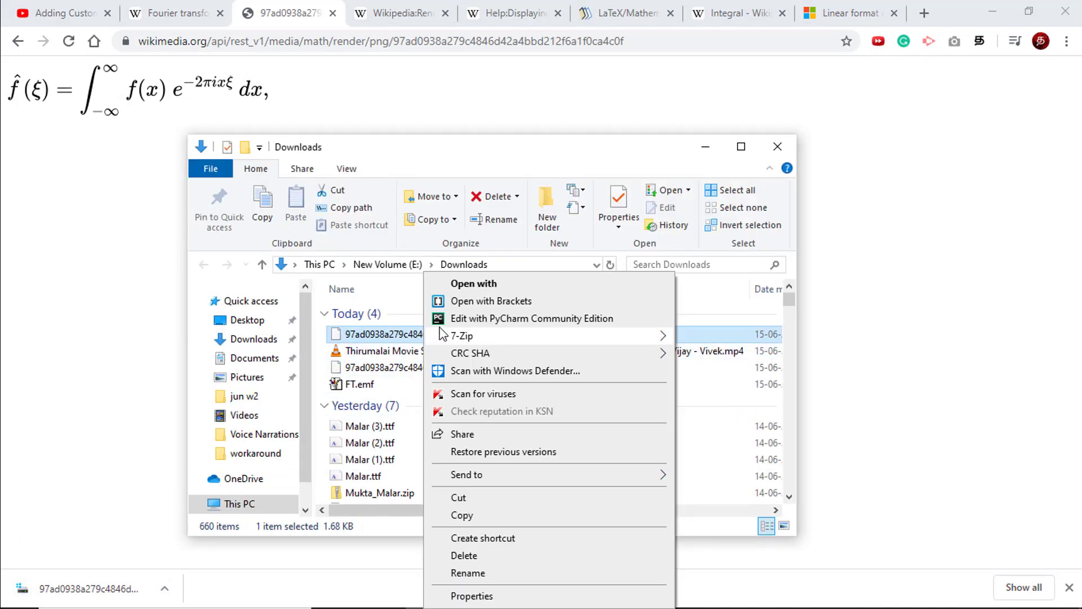
left_click(515, 299)
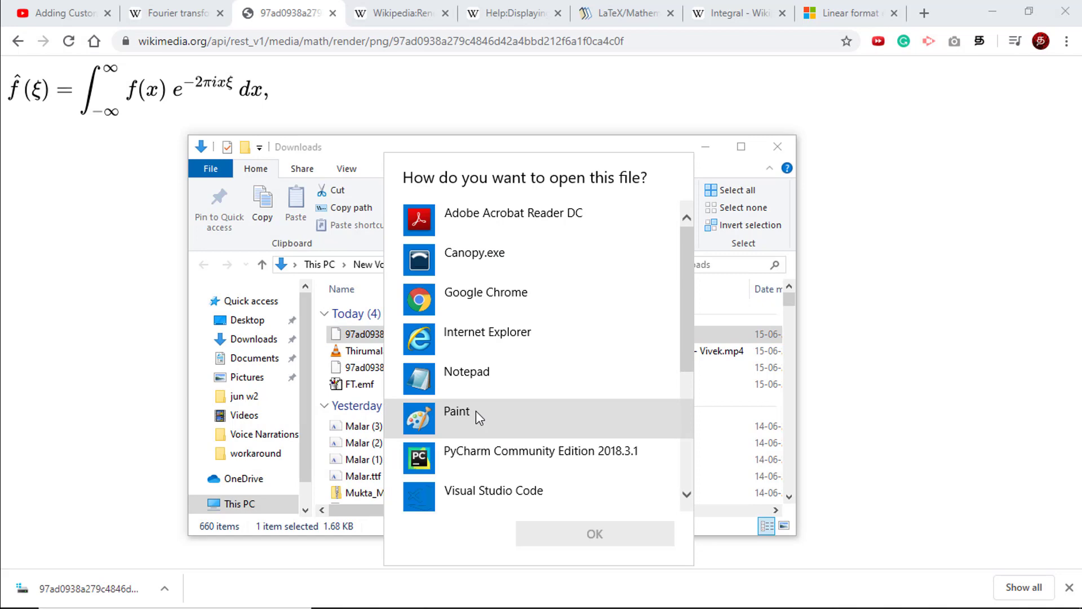
left_click(491, 373)
left_click(589, 534)
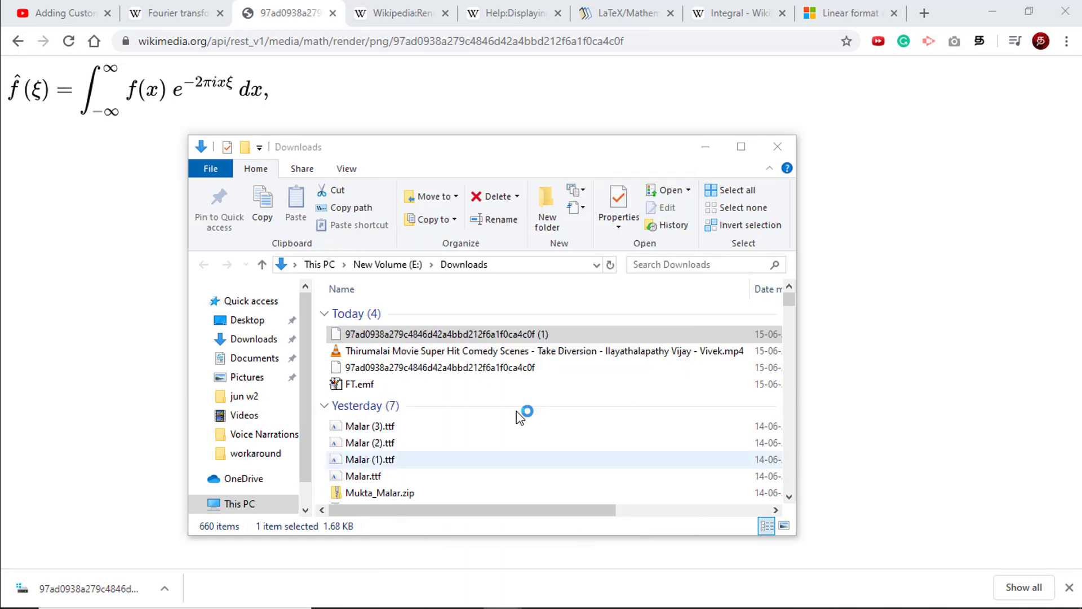
Step: Maximize Notepad and review the MathML markup, highlighting MathML in the namespace address
left_click(1021, 115)
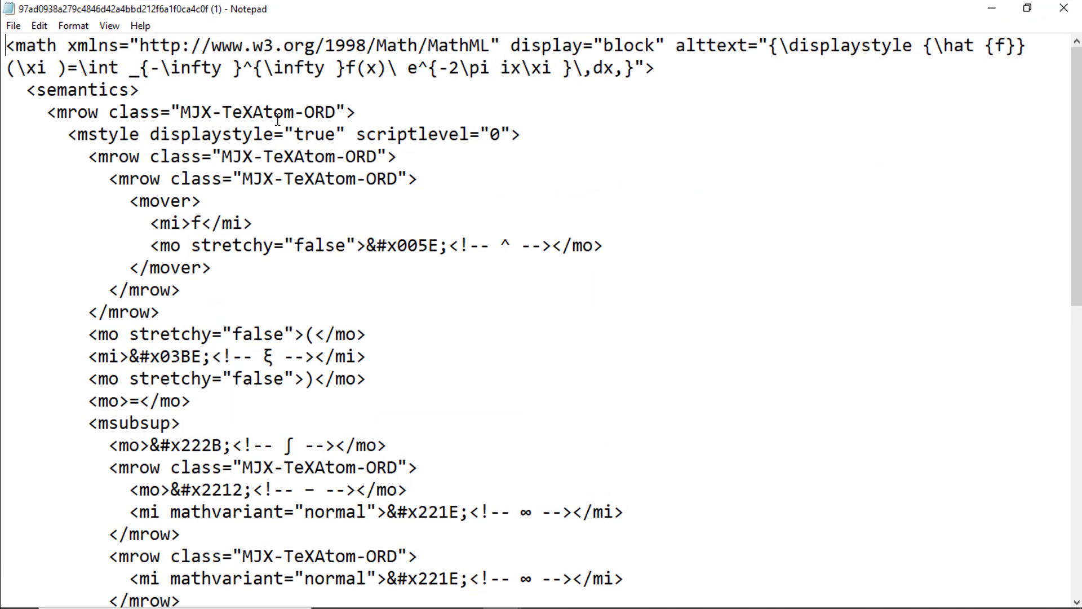
left_click(68, 67)
left_click_drag(13, 51, 504, 552)
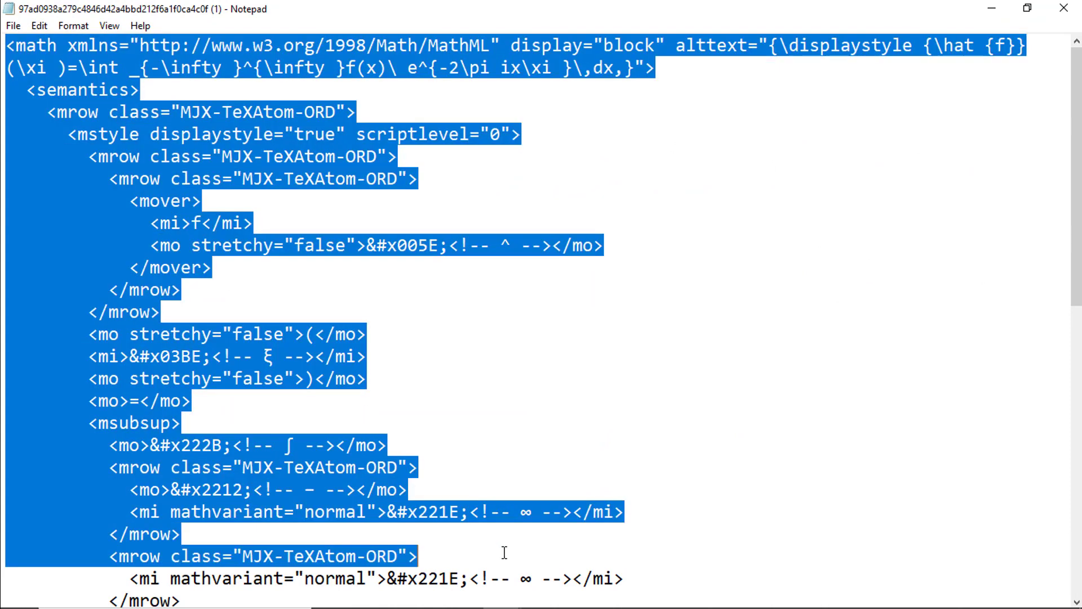
left_click(478, 387)
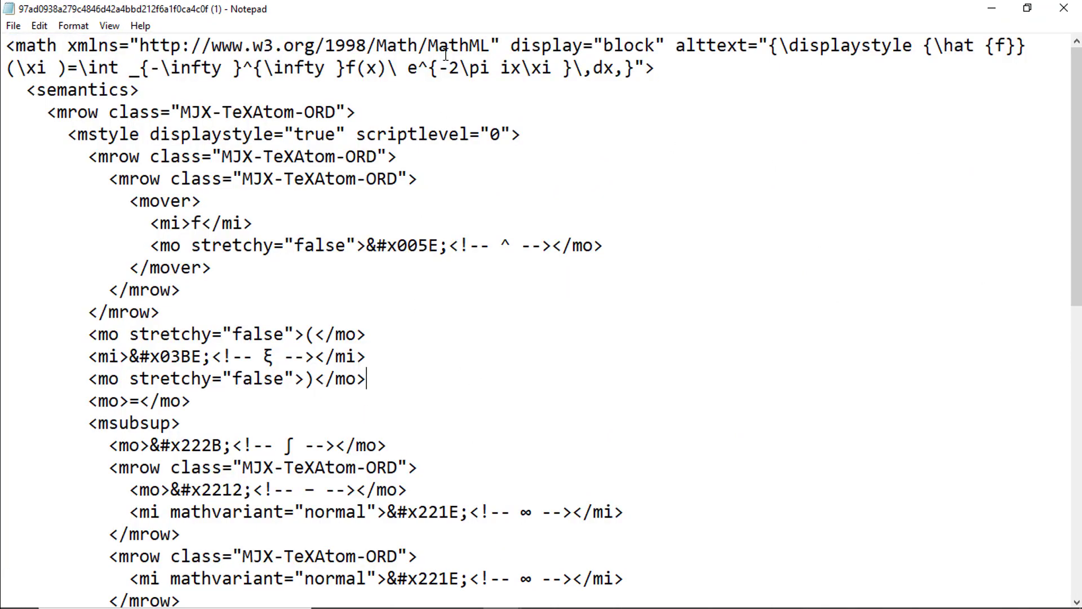
left_click_drag(432, 37, 489, 45)
scroll(447, 262, "down", 3)
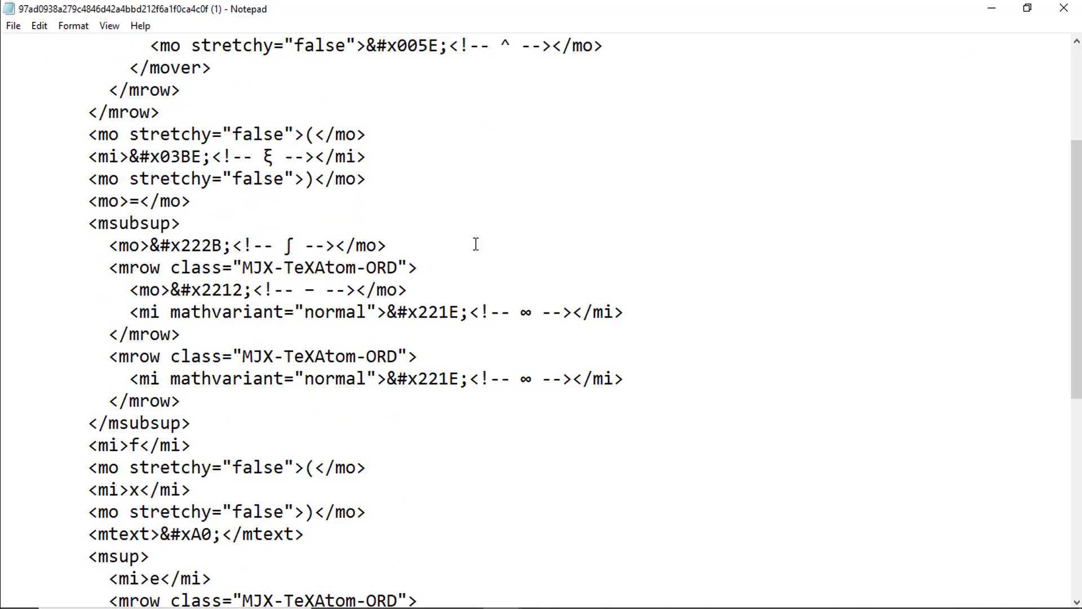
scroll(476, 244, "down", 2)
Step: Close Notepad and return to Chrome's Fourier transform article
left_click(1063, 8)
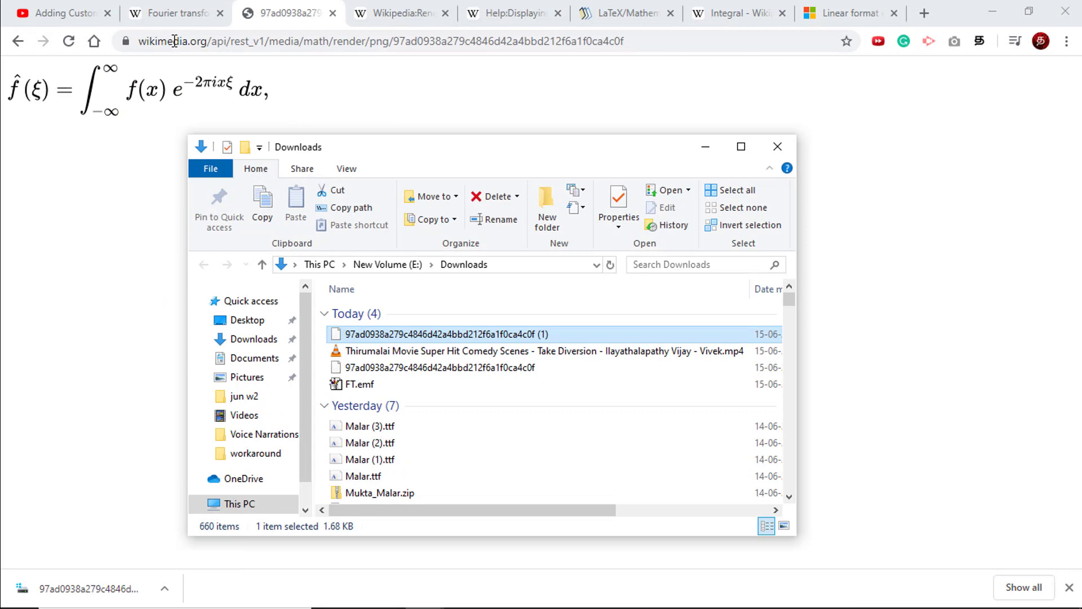
left_click(170, 16)
left_click(170, 16)
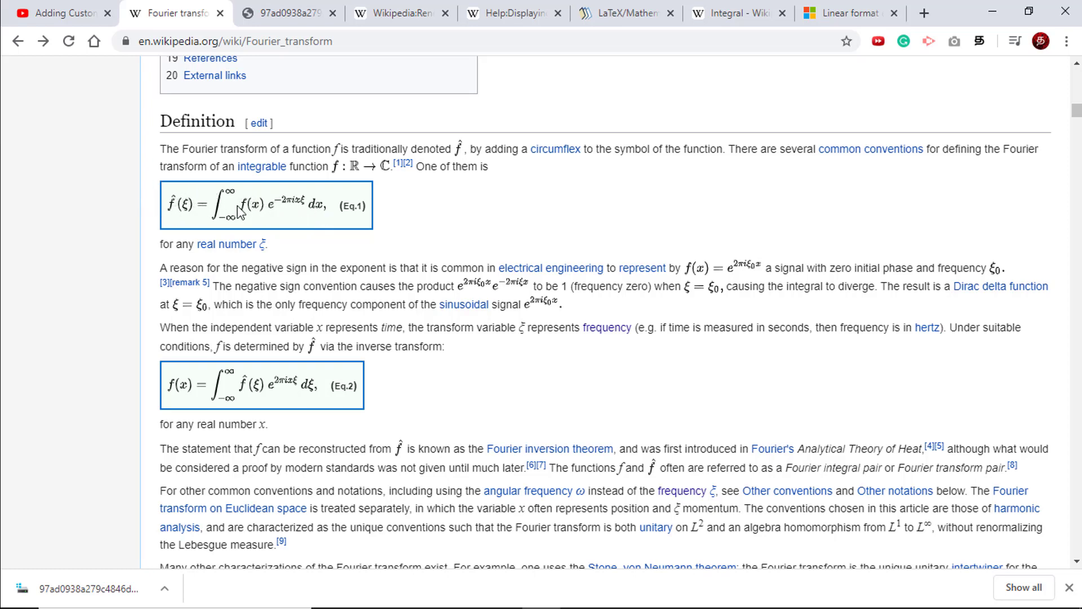
Step: Switch from Chrome back to the Word document showing the Eq.1 formula picture
key("alt+Tab")
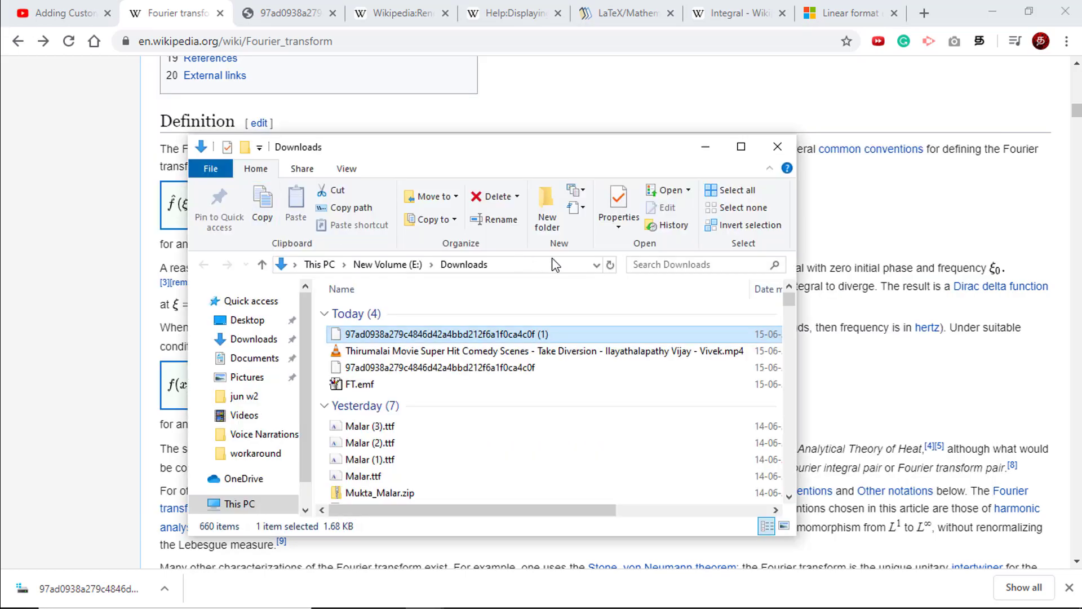
key("alt+Tab")
key("alt+Tab")
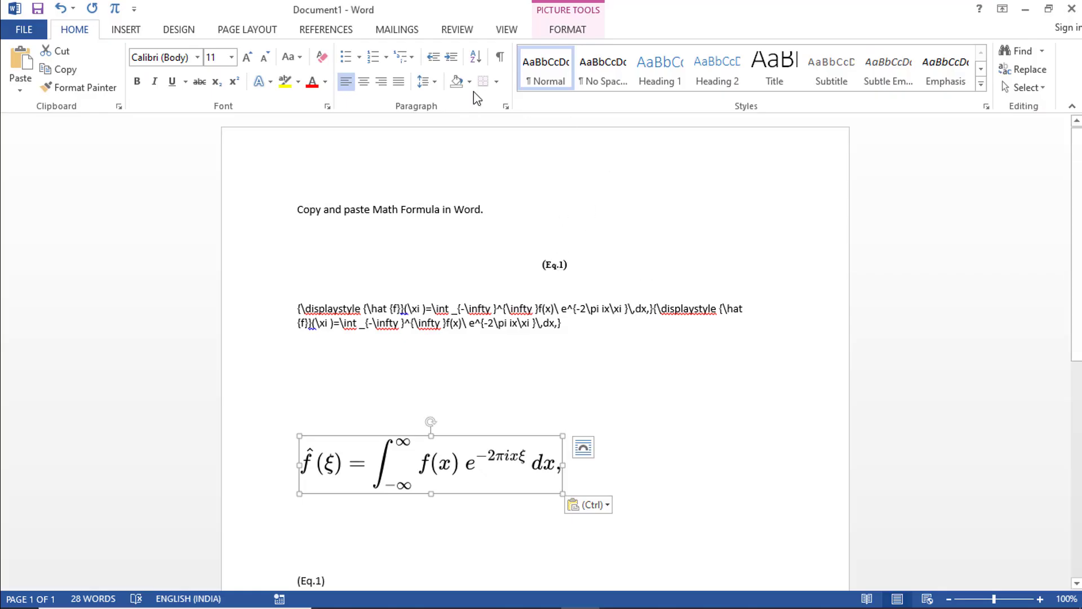
Step: Insert a new blank equation below the formula image
left_click(133, 32)
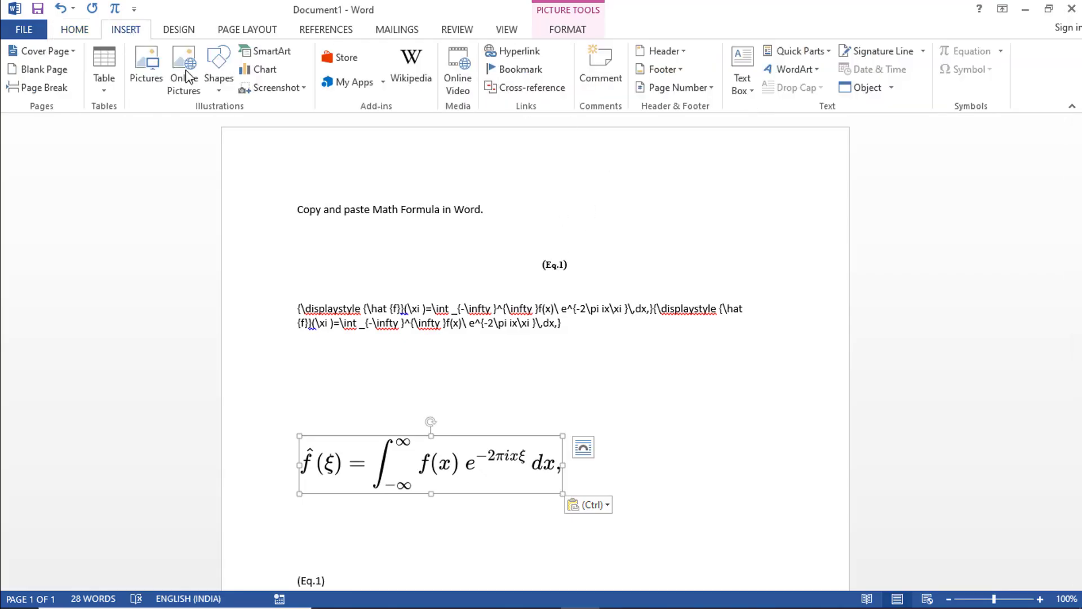
left_click(749, 506)
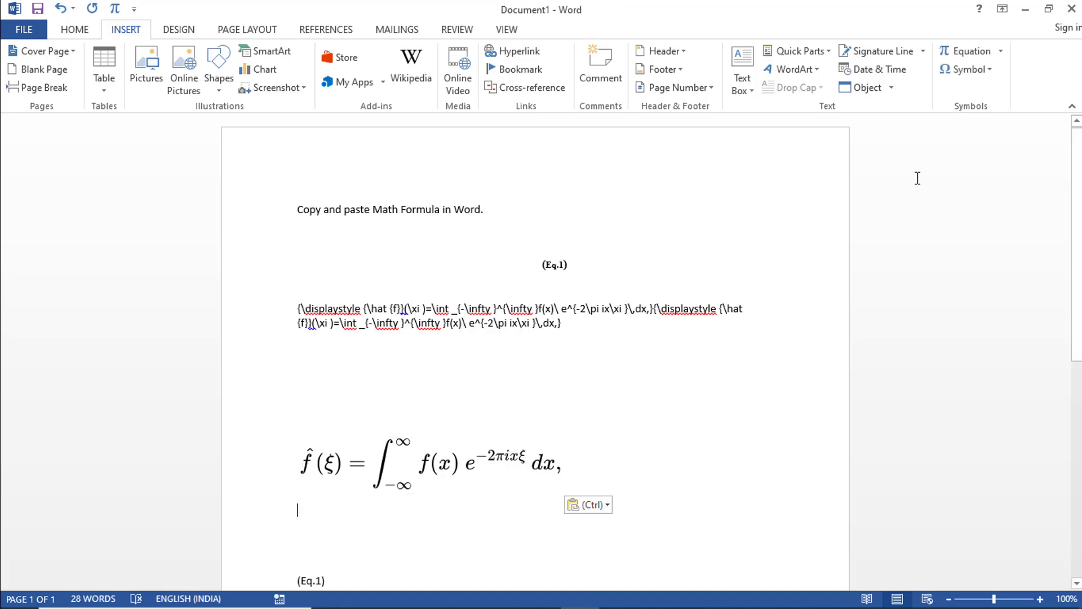
left_click(1004, 50)
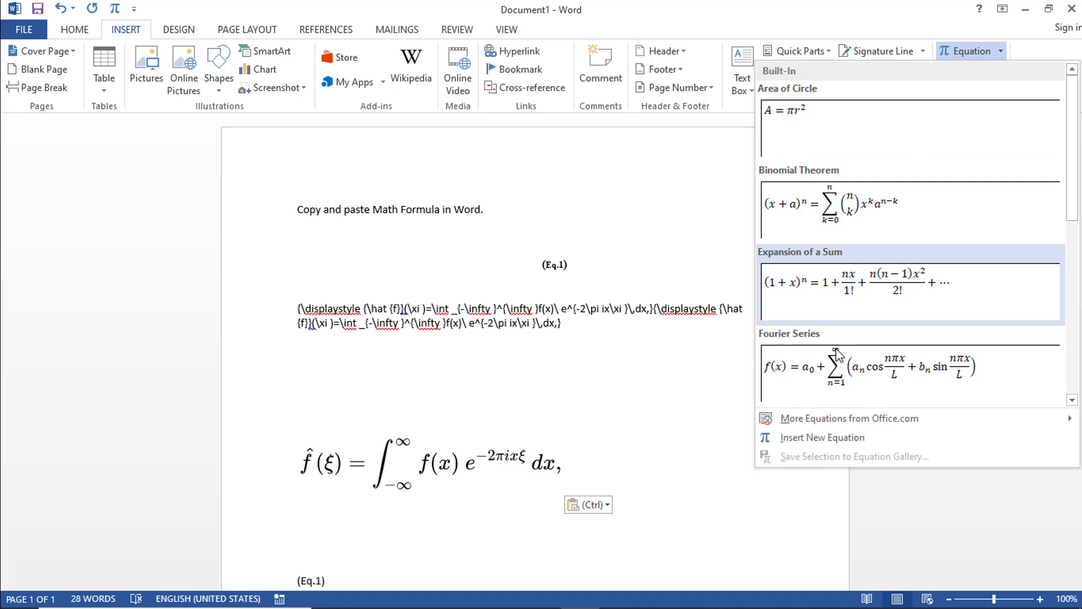
left_click(824, 438)
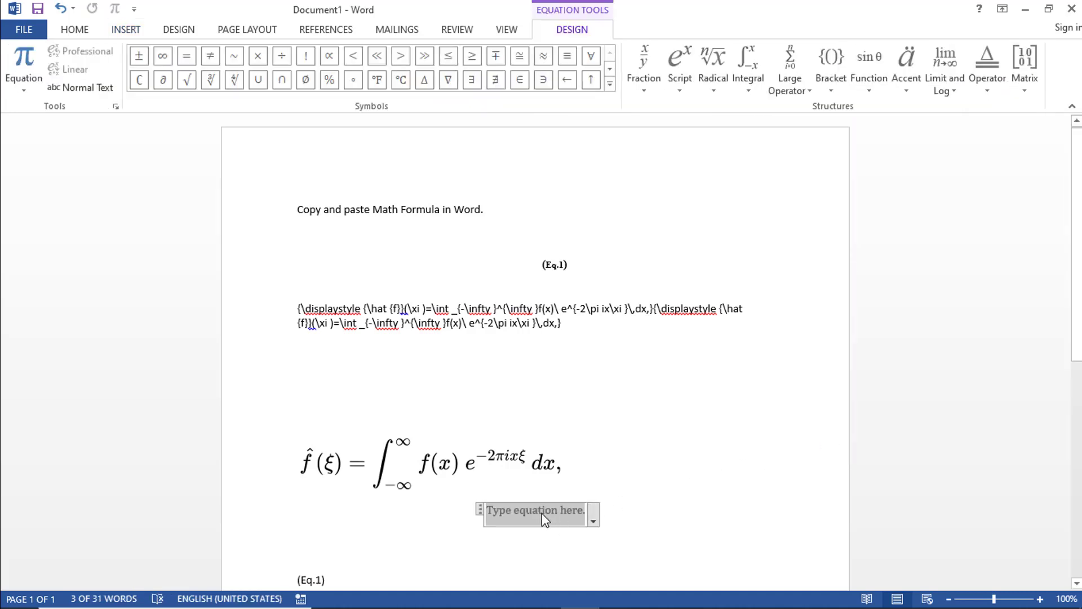
key("ctrl+z")
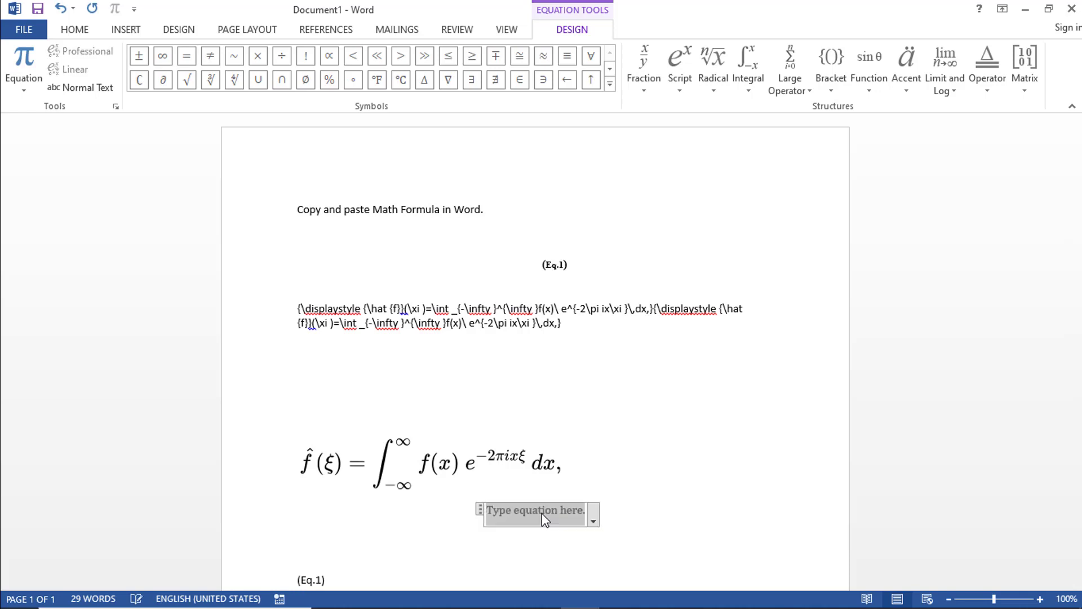
Step: Copy the ∫ f(x) dx formula from the Integral article
key("alt+Tab")
key("alt+Tab")
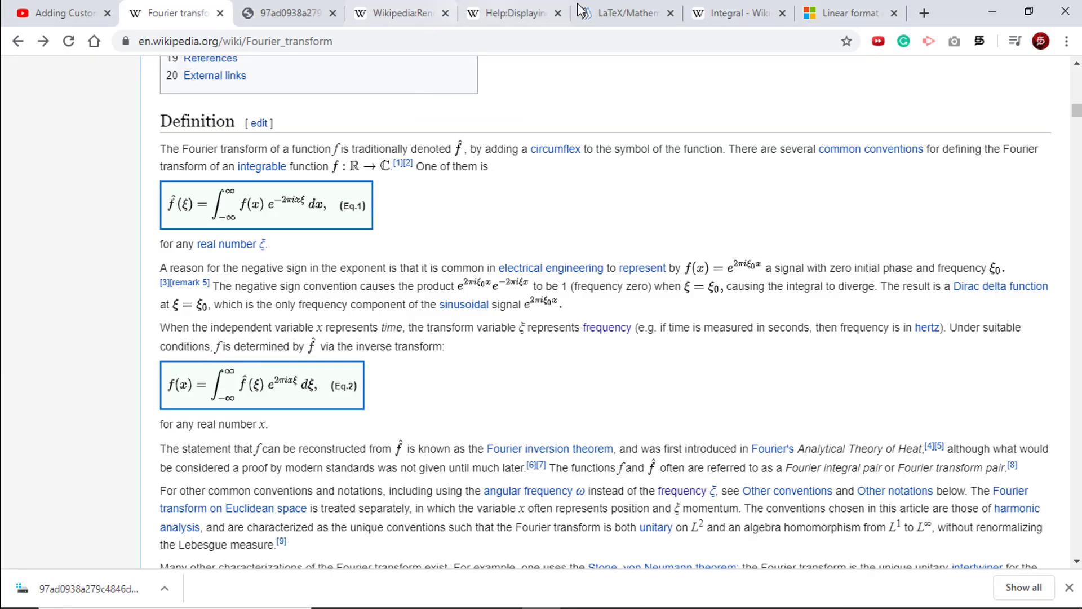
left_click(707, 15)
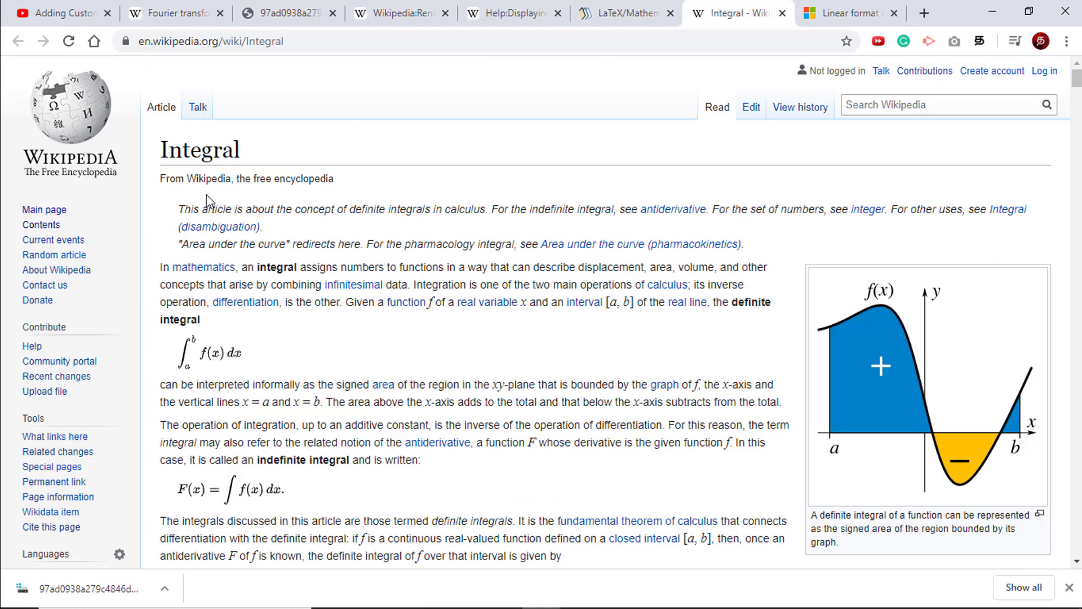
left_click_drag(273, 360, 180, 361)
Step: Paste \int _{a}^{b}f(x)\,dx below the image as plain text and select it
key("alt+Tab")
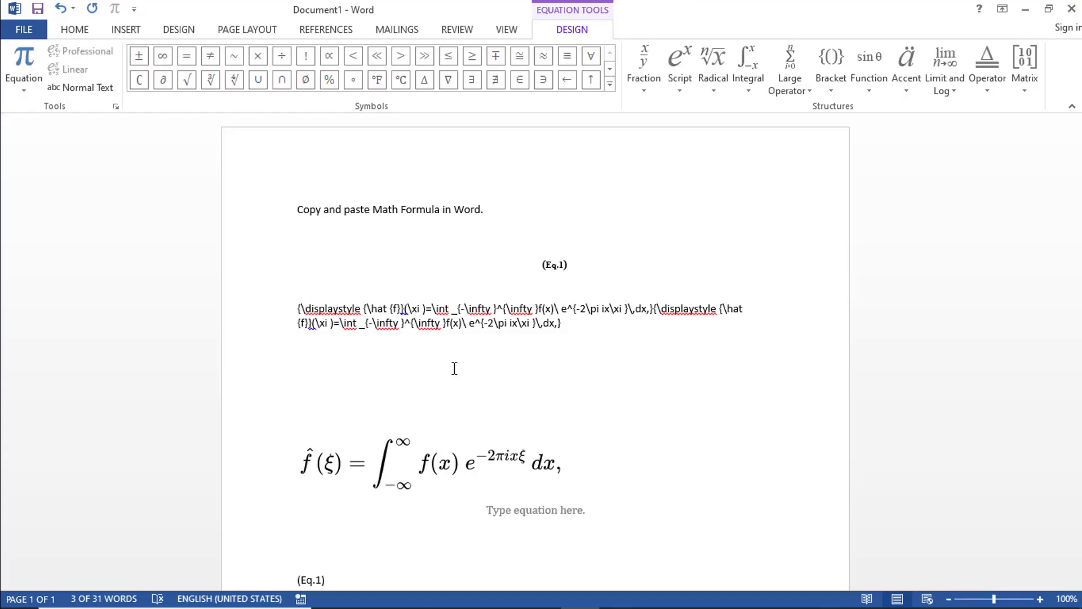
scroll(454, 366, "down", 3)
left_click(620, 371)
key("Return")
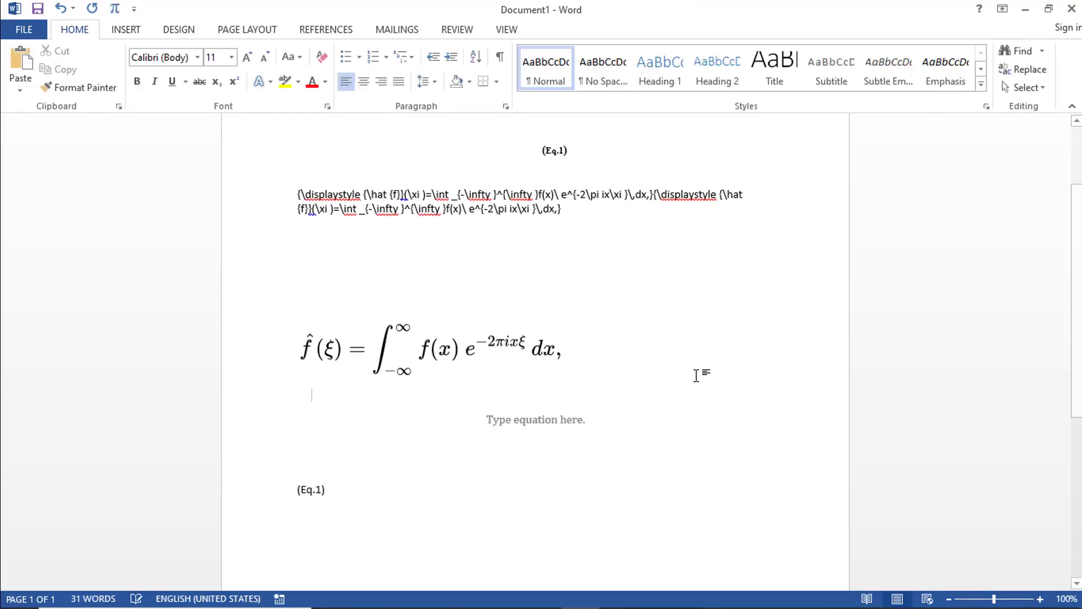
key("ctrl+v")
left_click(366, 425)
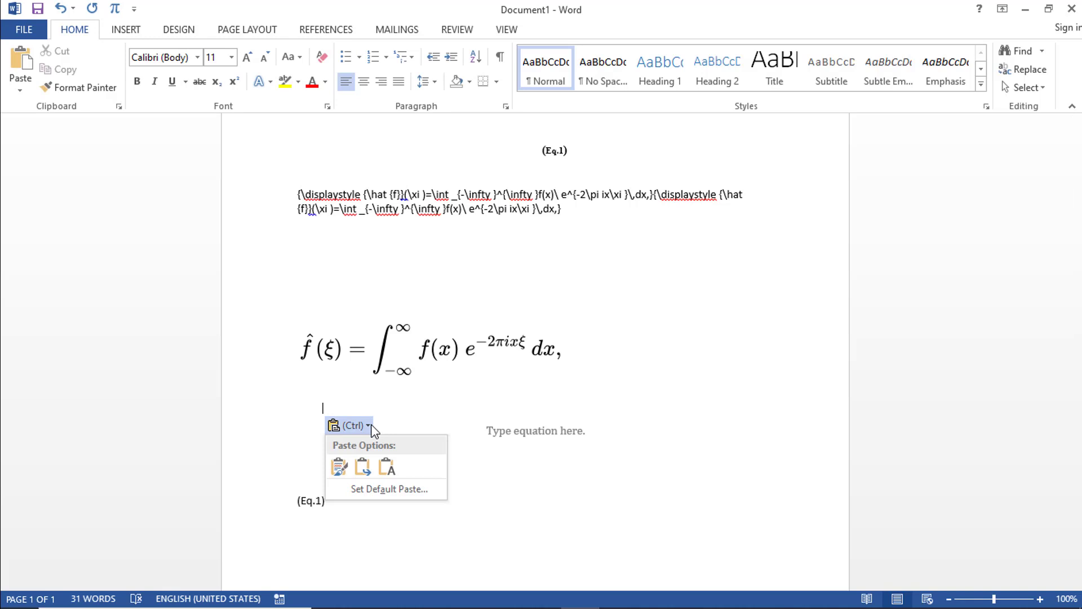
left_click(388, 466)
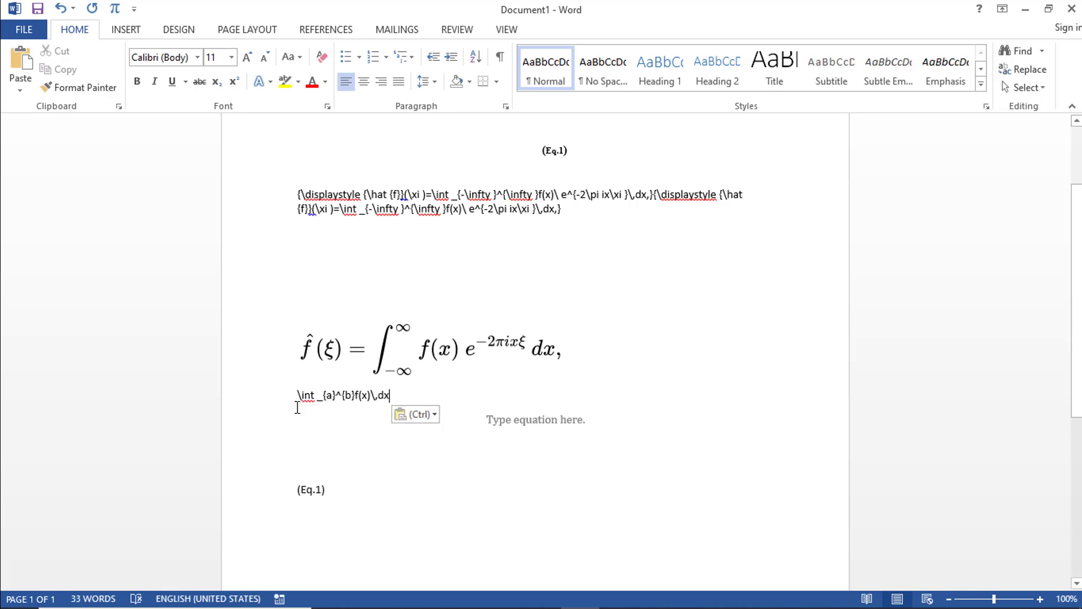
left_click_drag(313, 394, 392, 401)
key("ctrl+c")
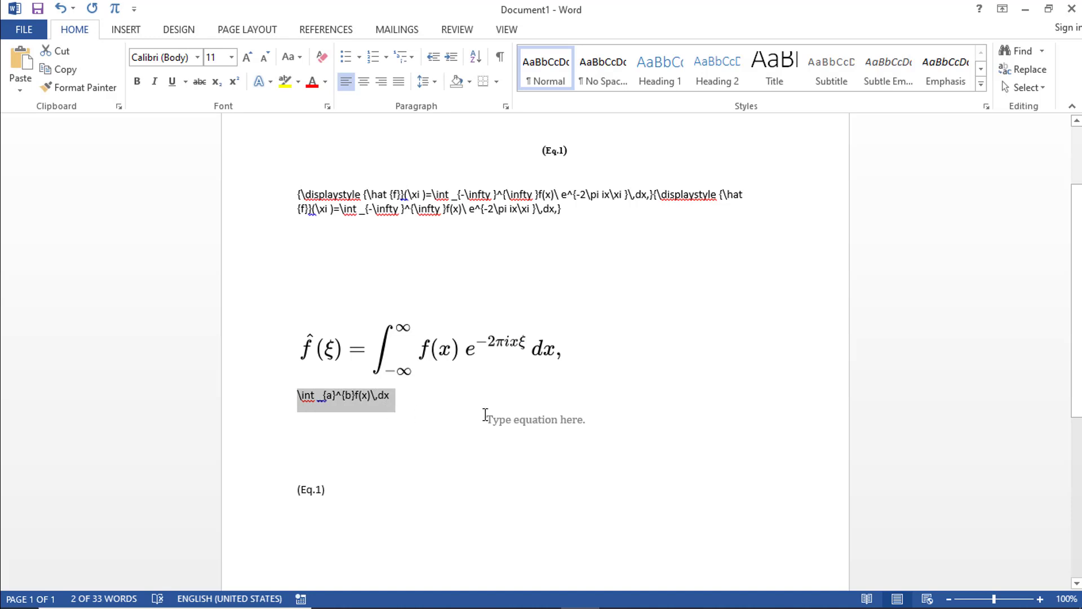
Step: Paste the LaTeX into the empty equation and convert it to built-up integral form
left_click(507, 419)
key("ctrl+v")
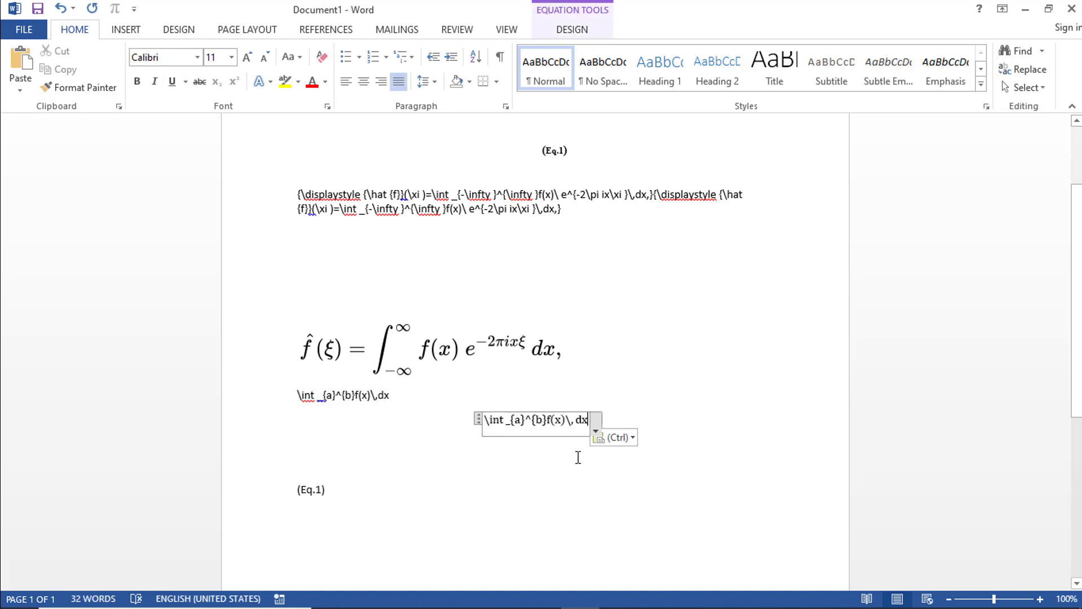
key("Return")
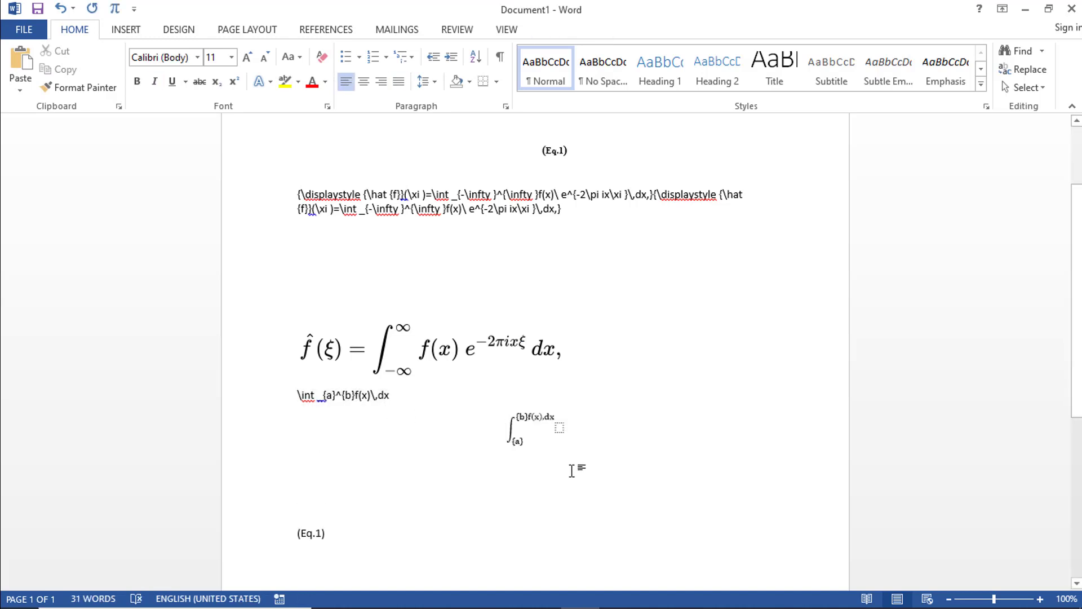
left_click(545, 439)
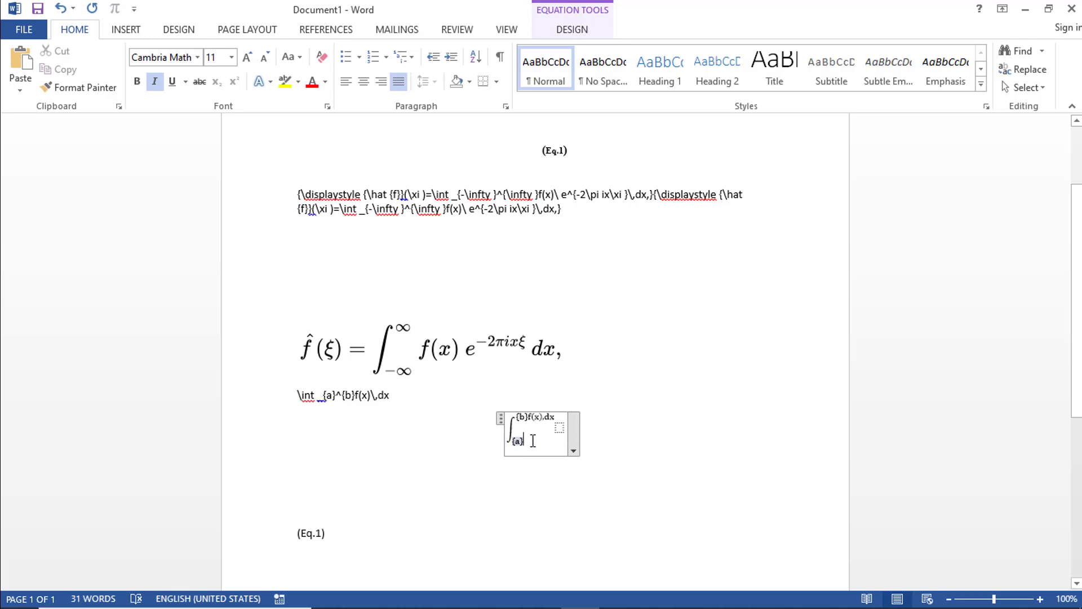
Step: Replace the garbled integrand with f(x)\,dx so the integral renders from a to b
double_click(558, 423)
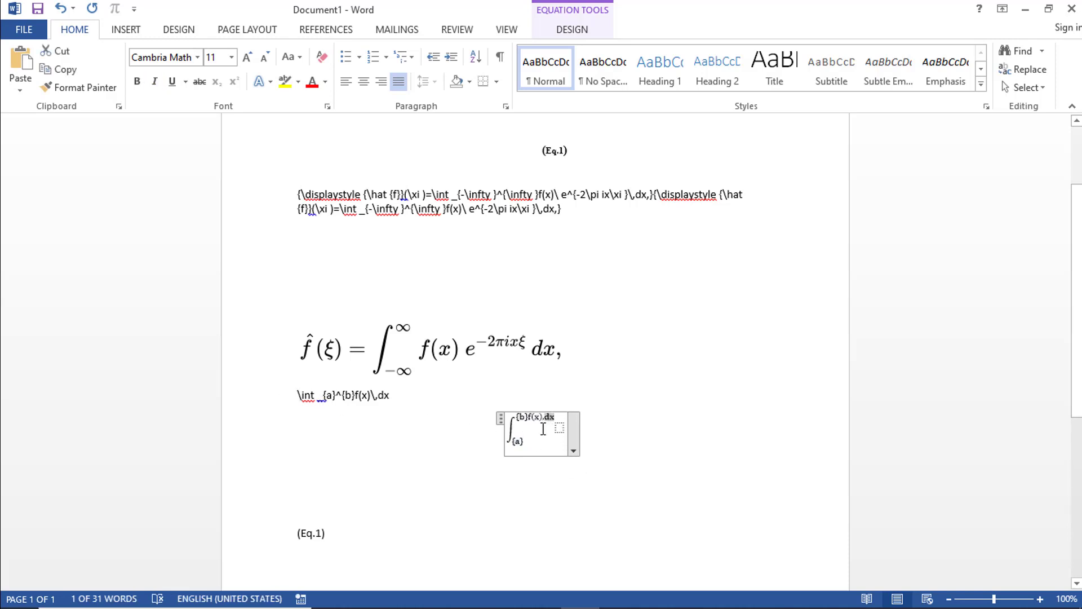
left_click(531, 418)
double_click(535, 418)
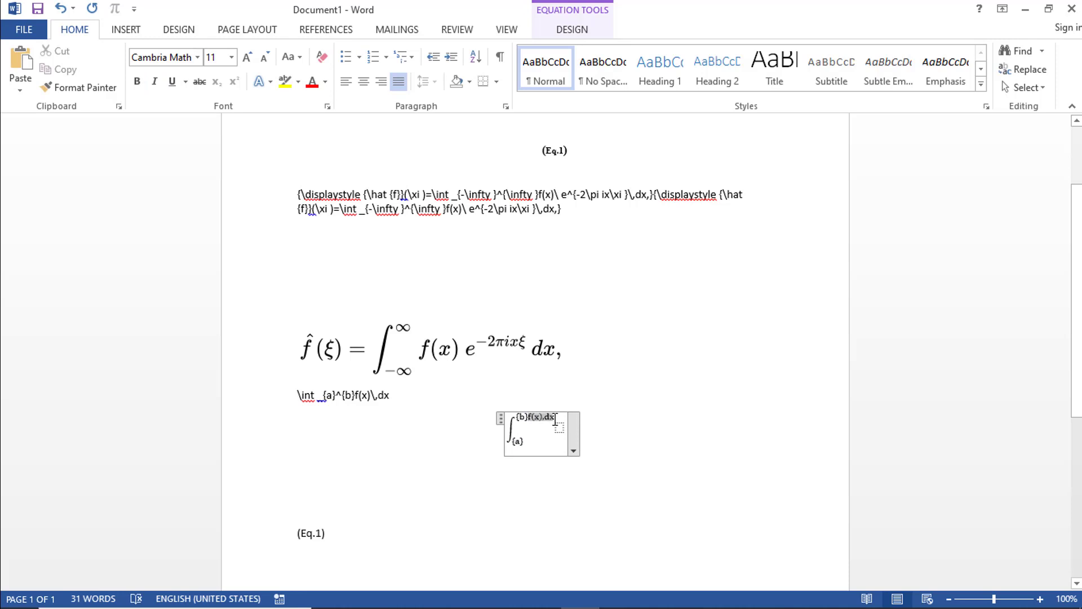
key("Delete")
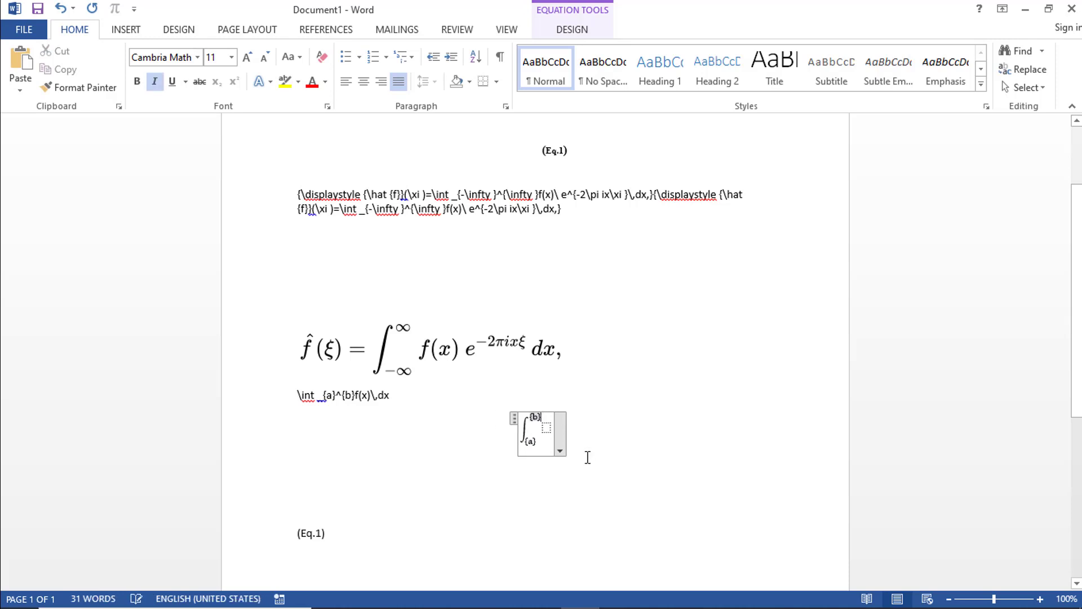
left_click(550, 430)
type("f(x)\\,")
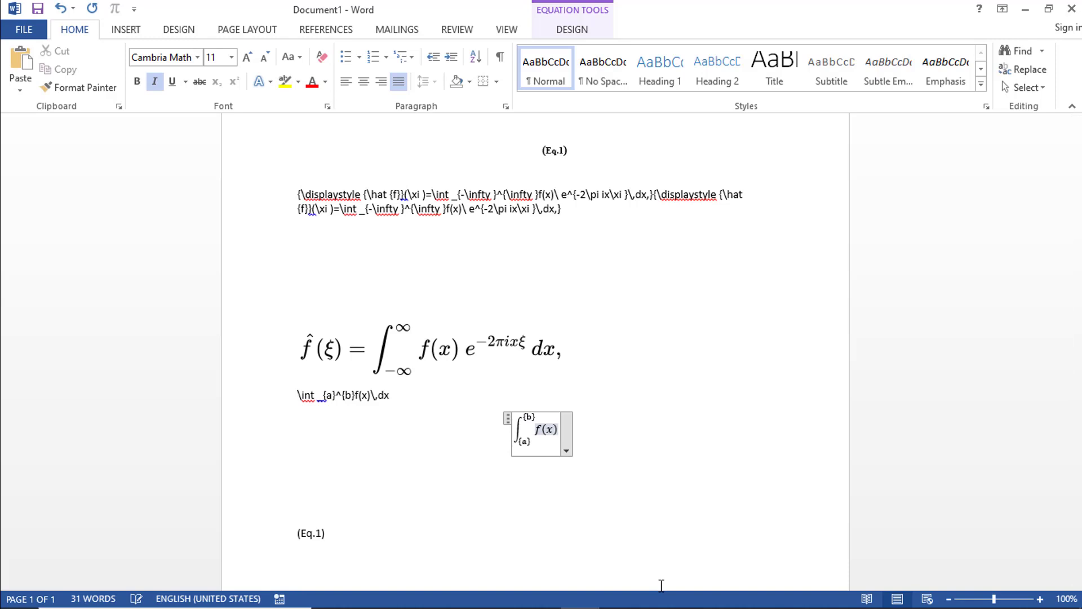
type("dx")
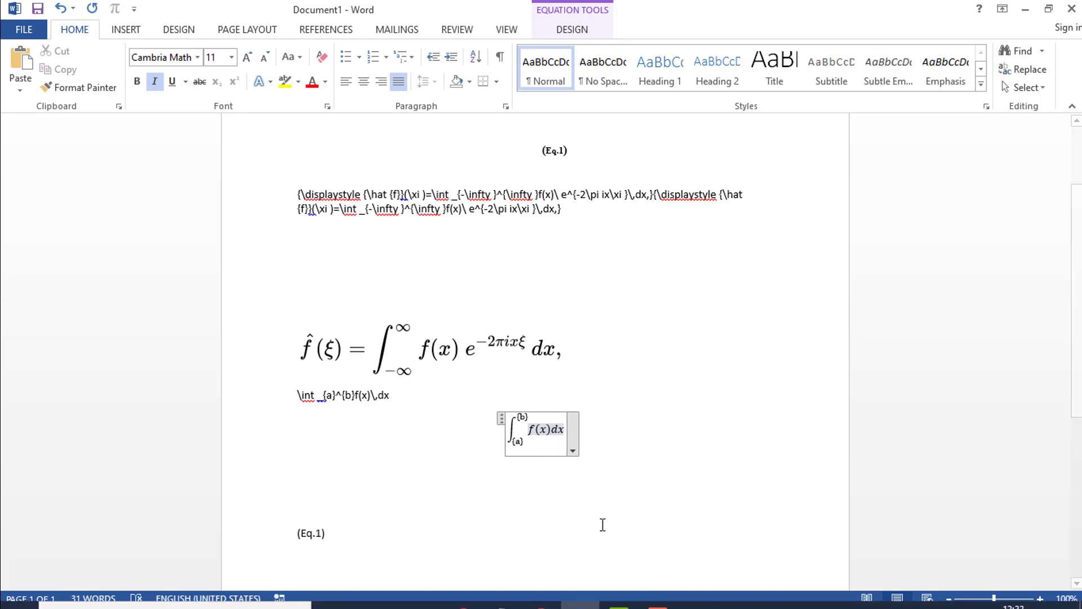
left_click(619, 500)
left_click(556, 443)
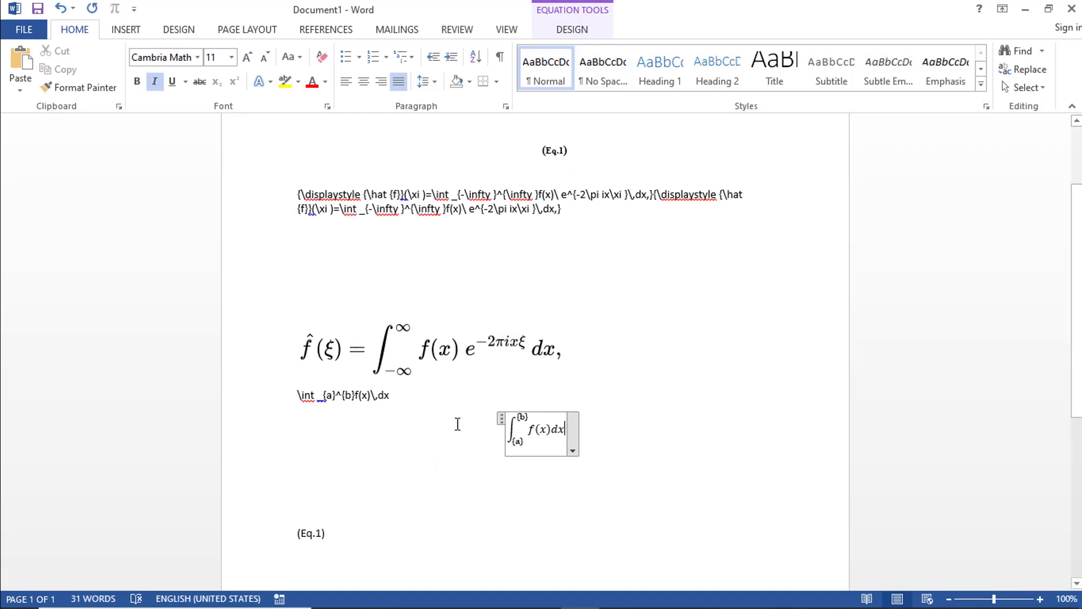
left_click(454, 362)
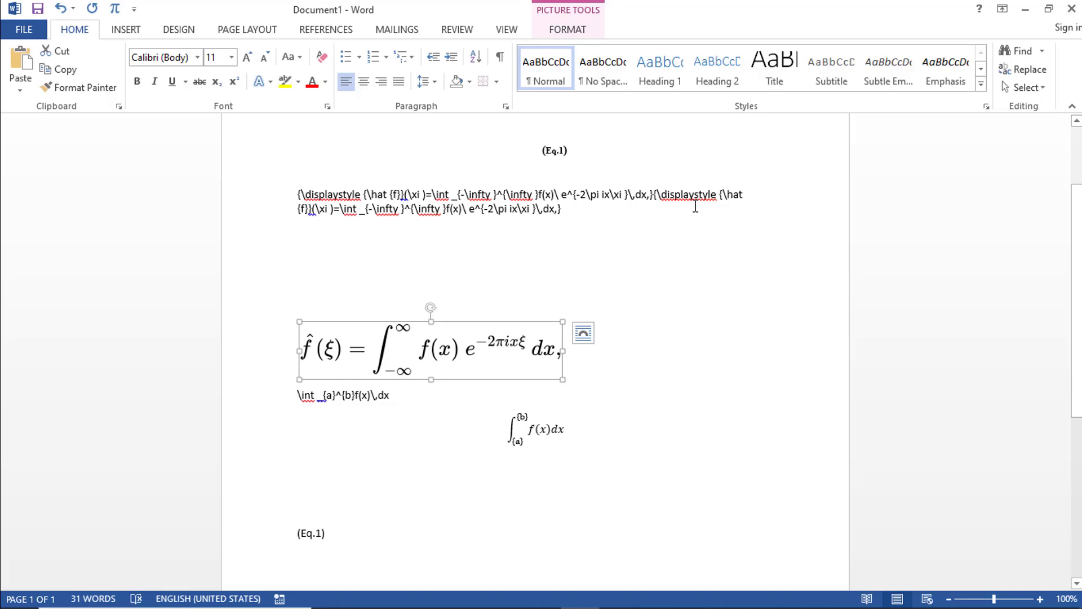
Step: Insert a new empty equation placeholder on the blank line below the first integral
left_click(127, 29)
left_click(680, 394)
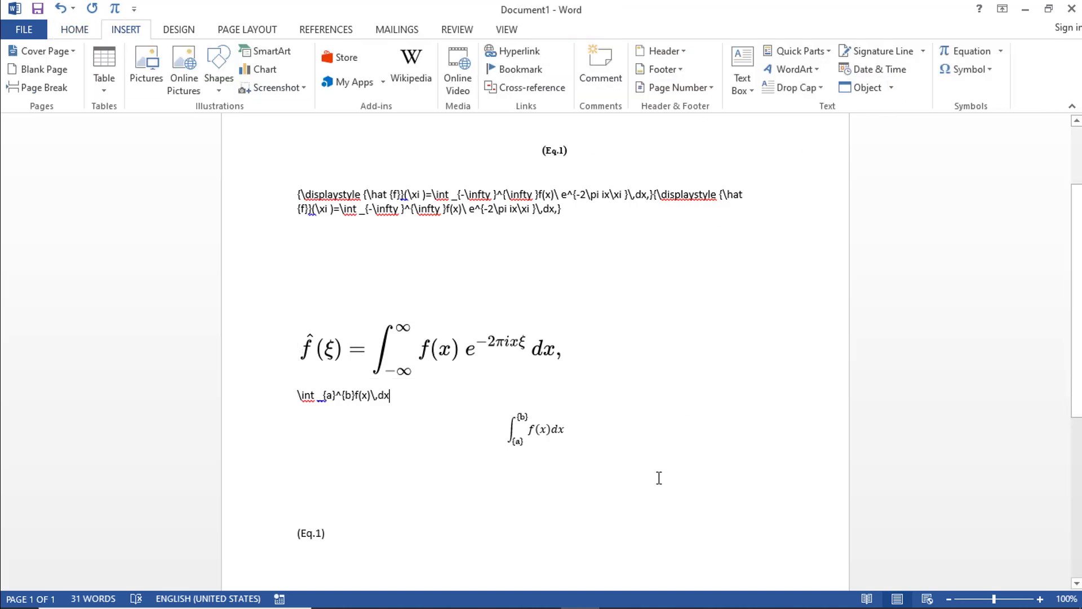
left_click(658, 477)
left_click(1000, 51)
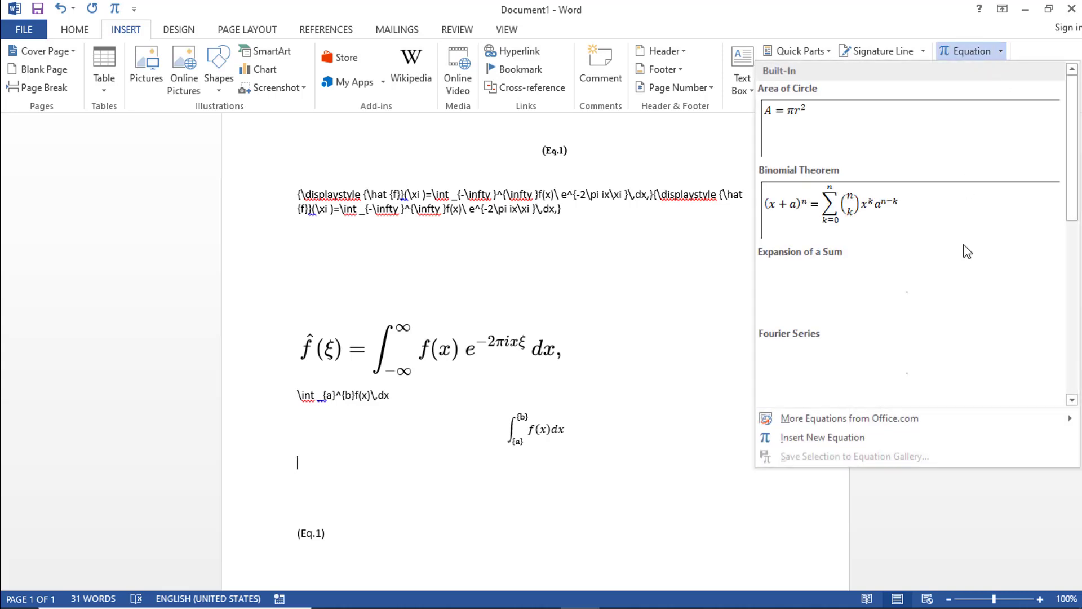
right_click(848, 446)
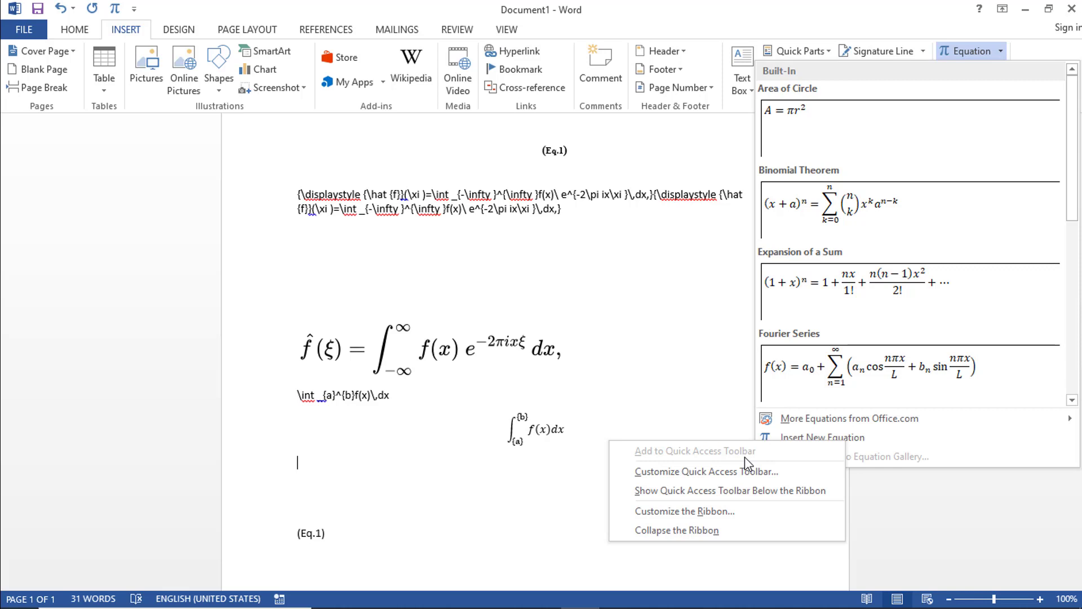
left_click(130, 10)
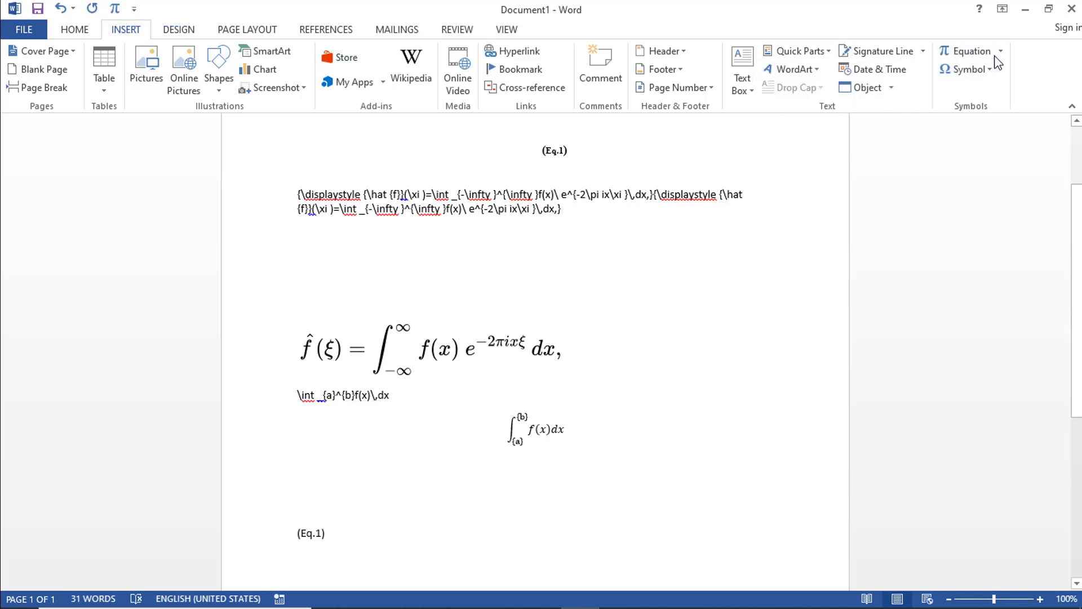
left_click(115, 11)
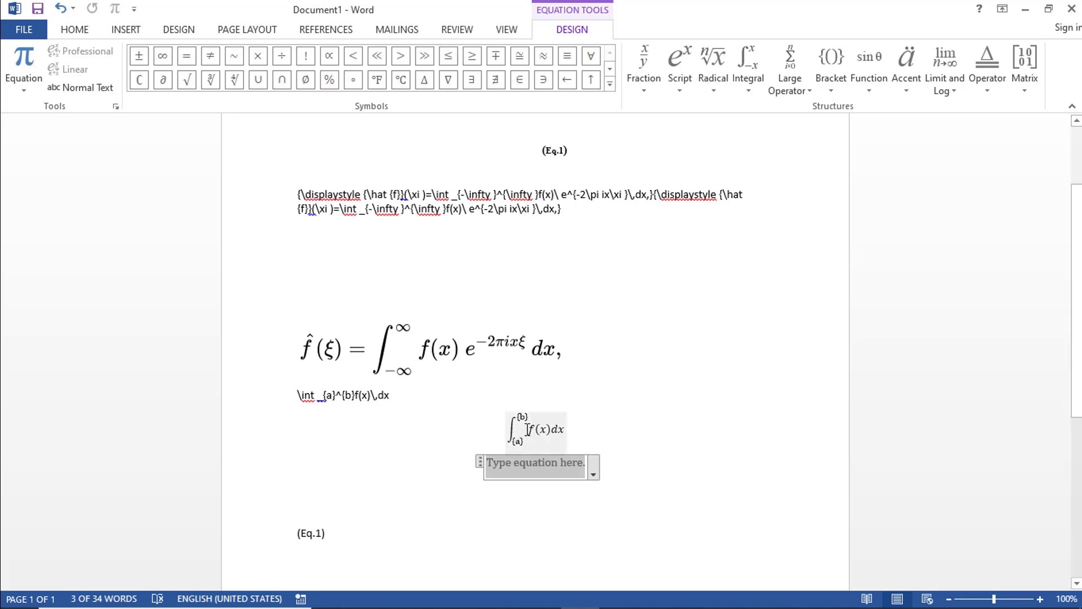
Step: Insert an integral template with limits, entering upper limit b, lower limit a and integrand f(x)dx
left_click(755, 97)
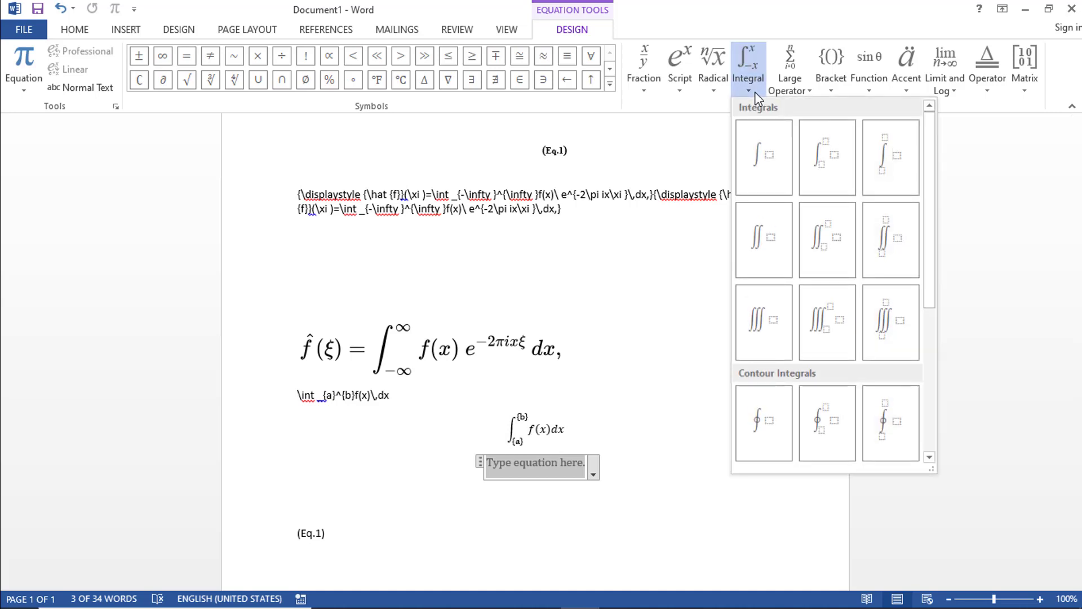
left_click(828, 170)
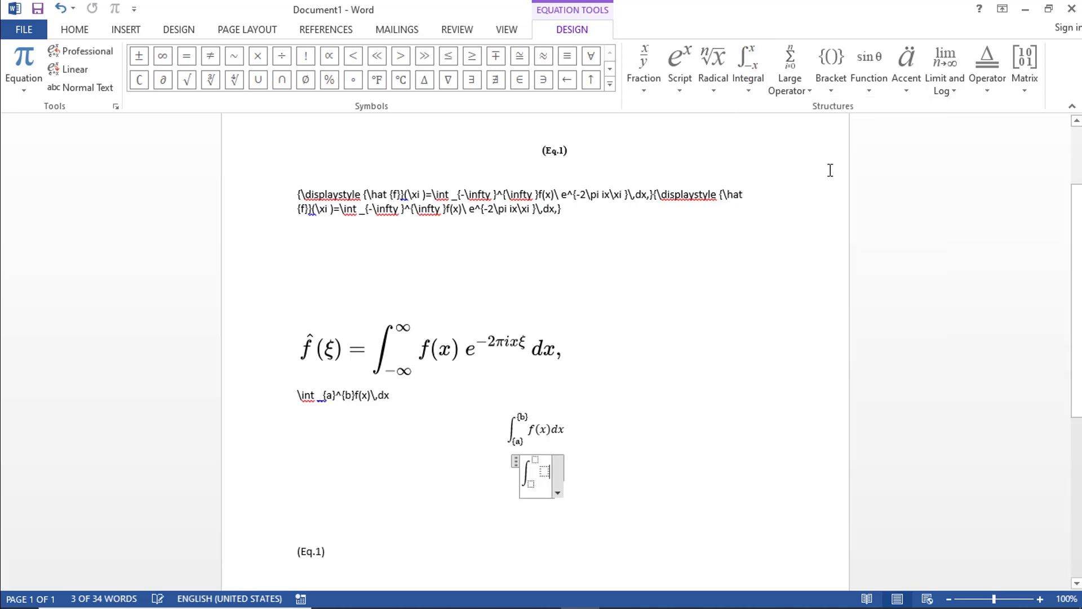
left_click(536, 458)
type("b")
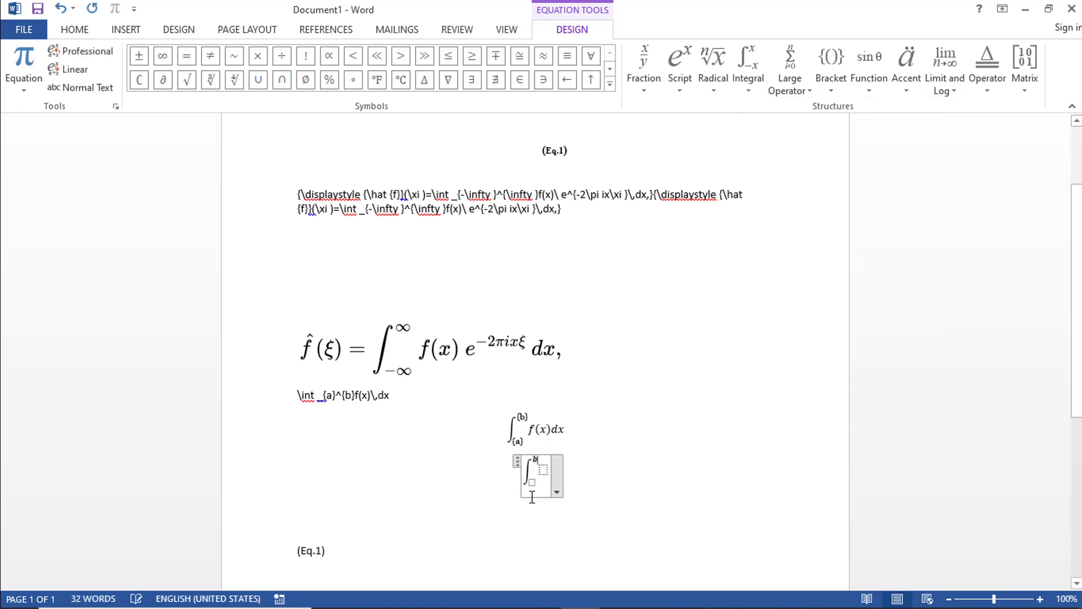
left_click(529, 483)
type("a^b f")
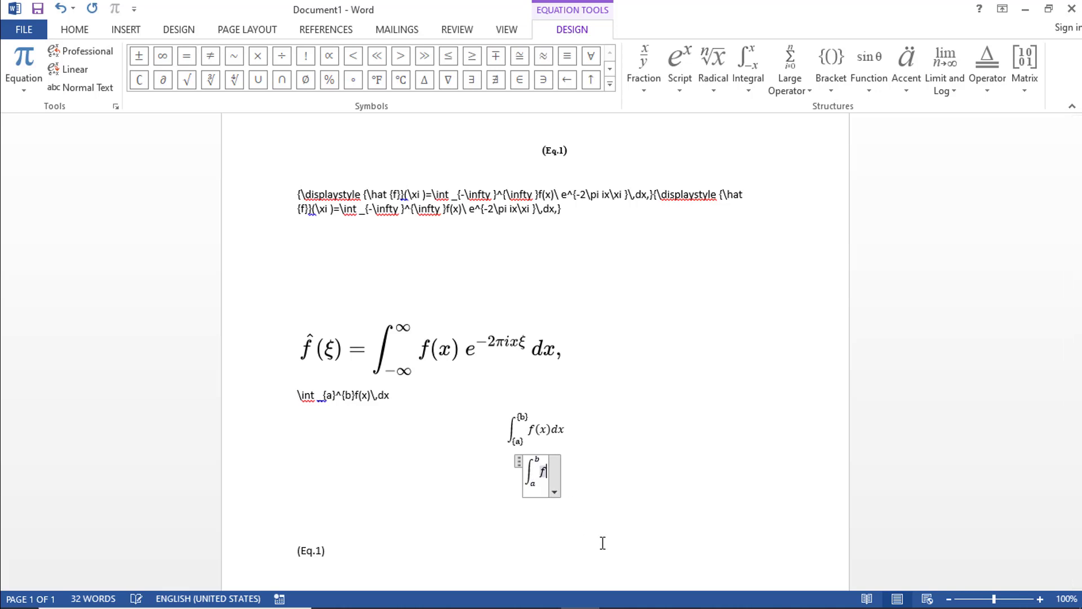
type("(x)dx")
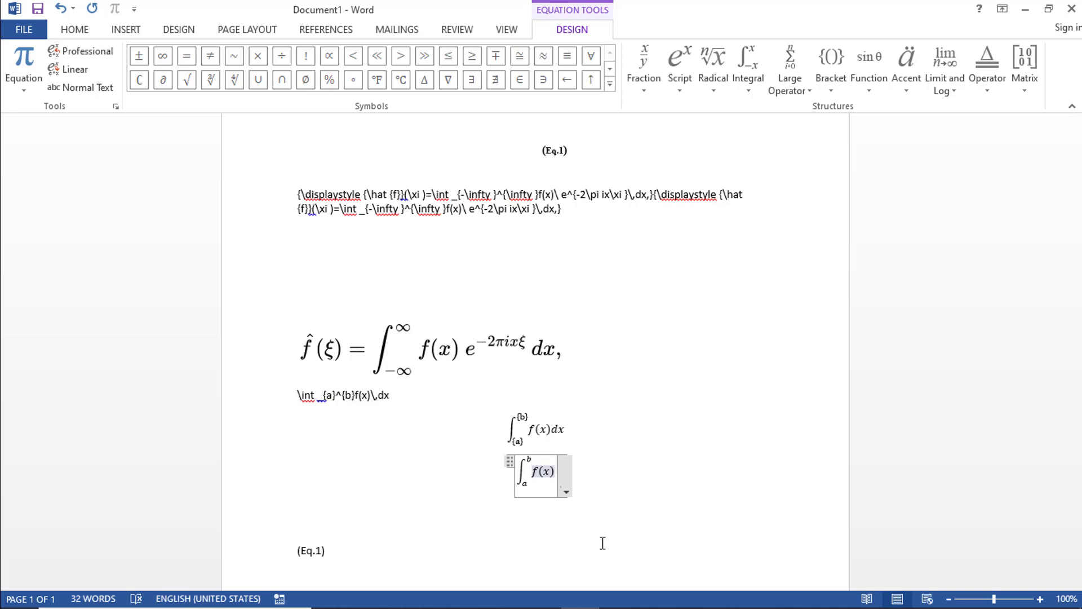
Step: Check the finished integral, then return to the Integral article in Chrome
left_click(700, 462)
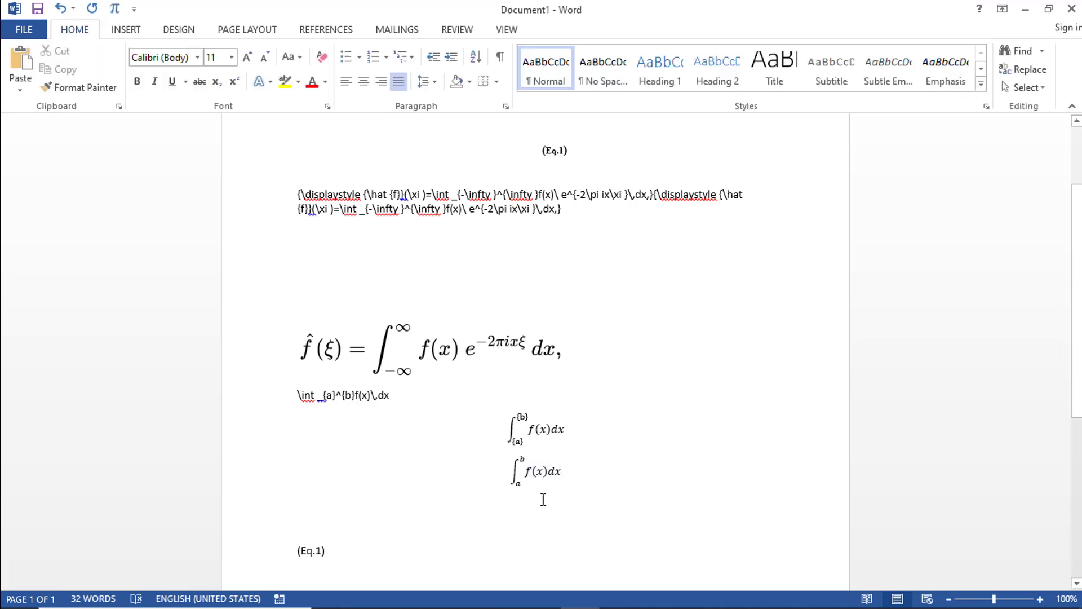
left_click(551, 479)
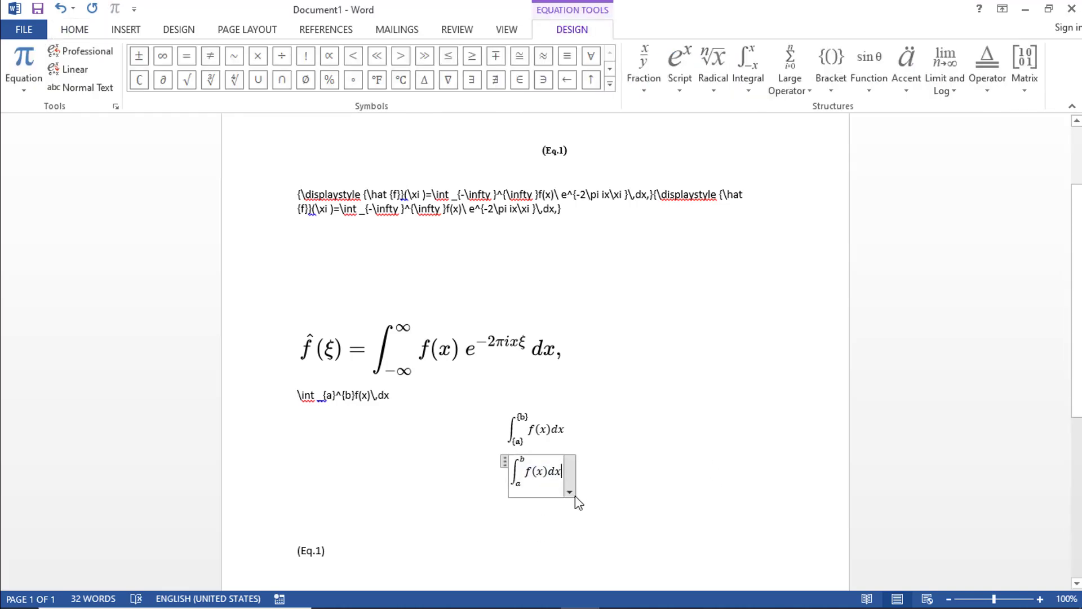
left_click(589, 476)
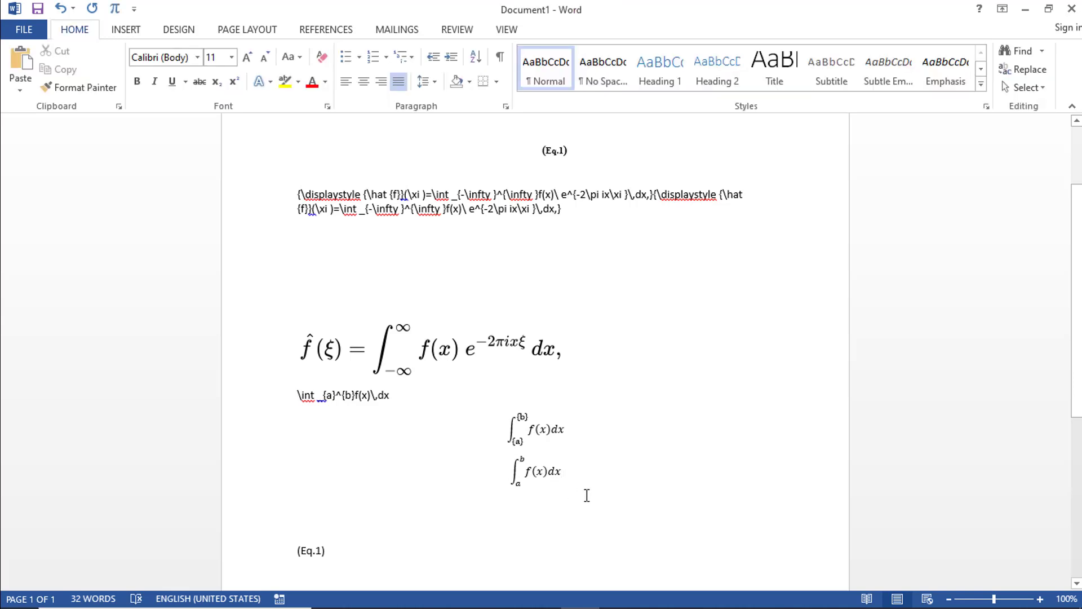
key("alt+Tab")
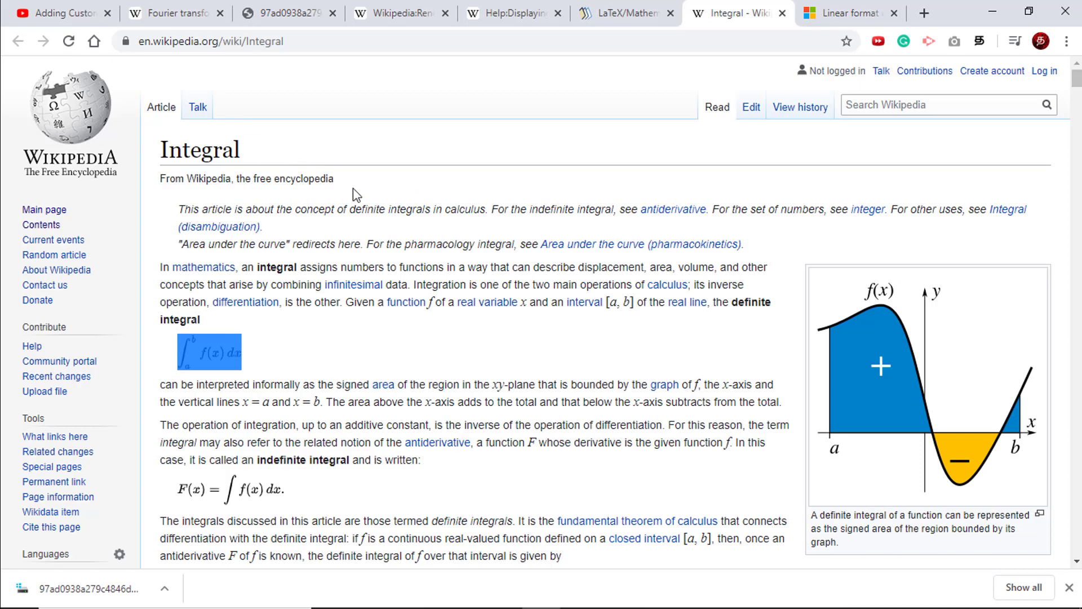
left_click(388, 15)
scroll(502, 234, "up", 3)
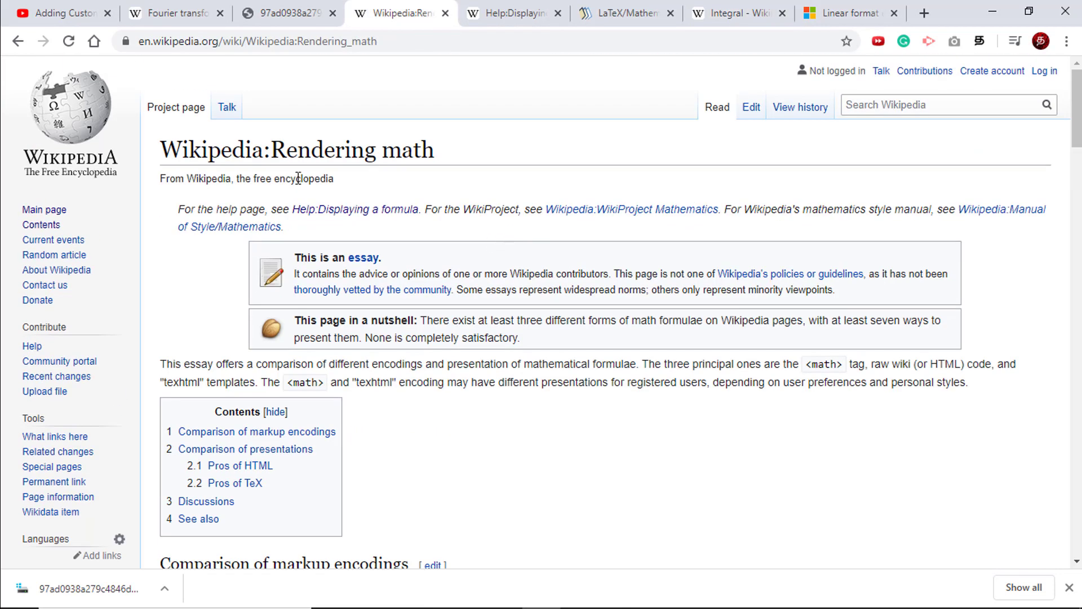
left_click_drag(225, 151, 424, 147)
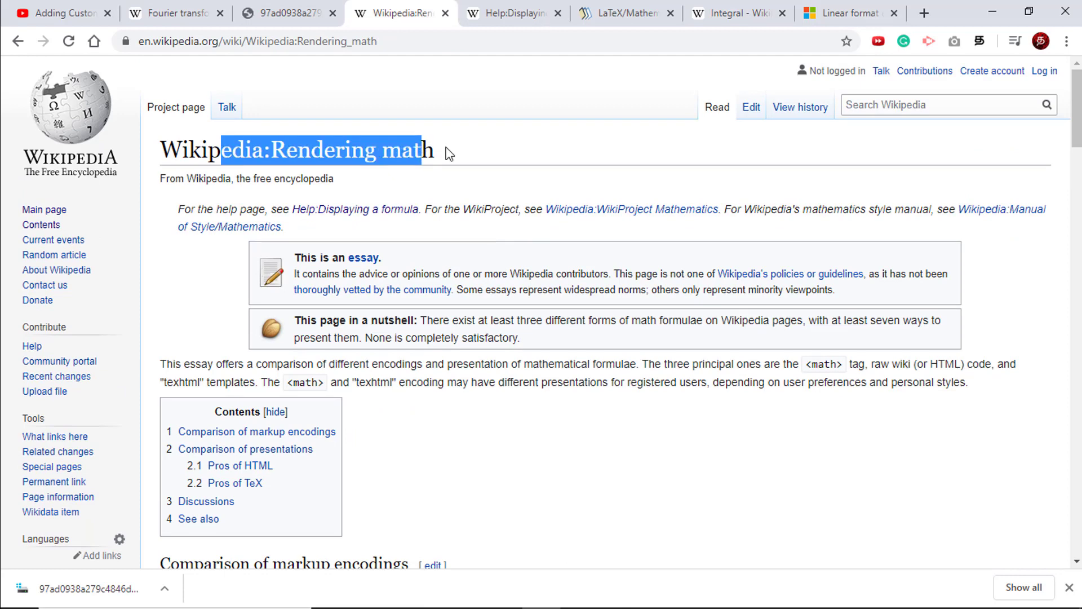
left_click(449, 154)
left_click_drag(161, 147, 473, 152)
scroll(525, 321, "down", 8)
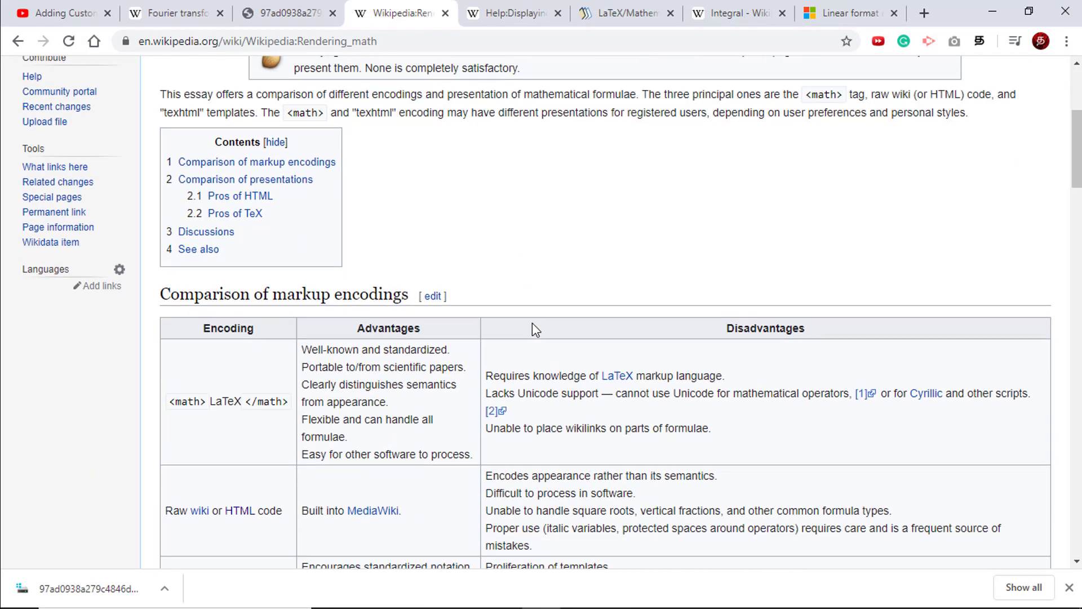
left_click(733, 13)
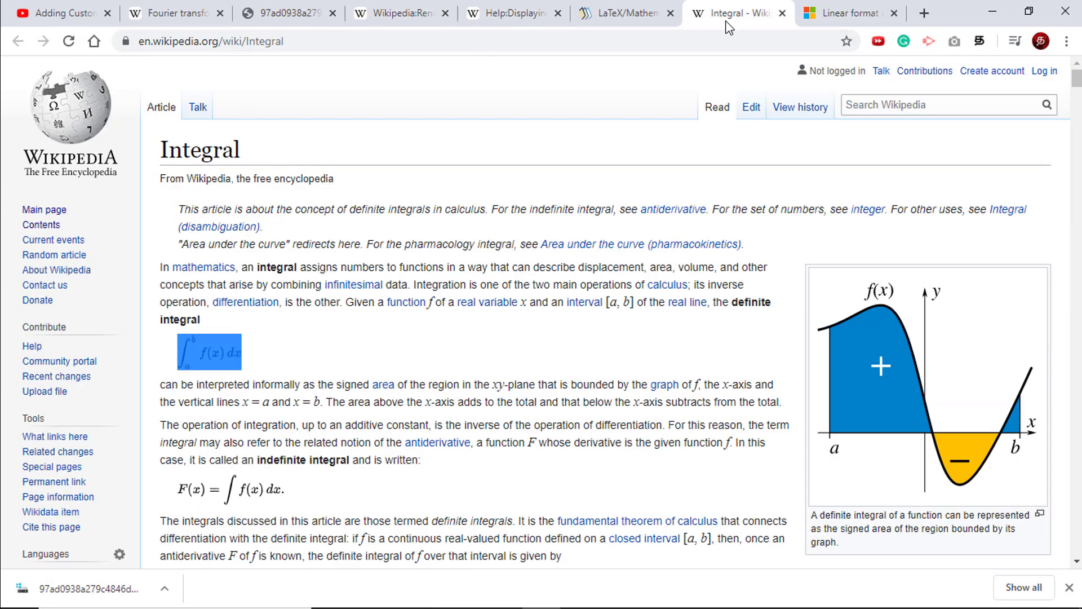
Step: On the linear format page, select the \eqarray(x+1&=2@1+2+3+y&=z@3/x&=6) example line
left_click(820, 16)
scroll(582, 281, "up", 3)
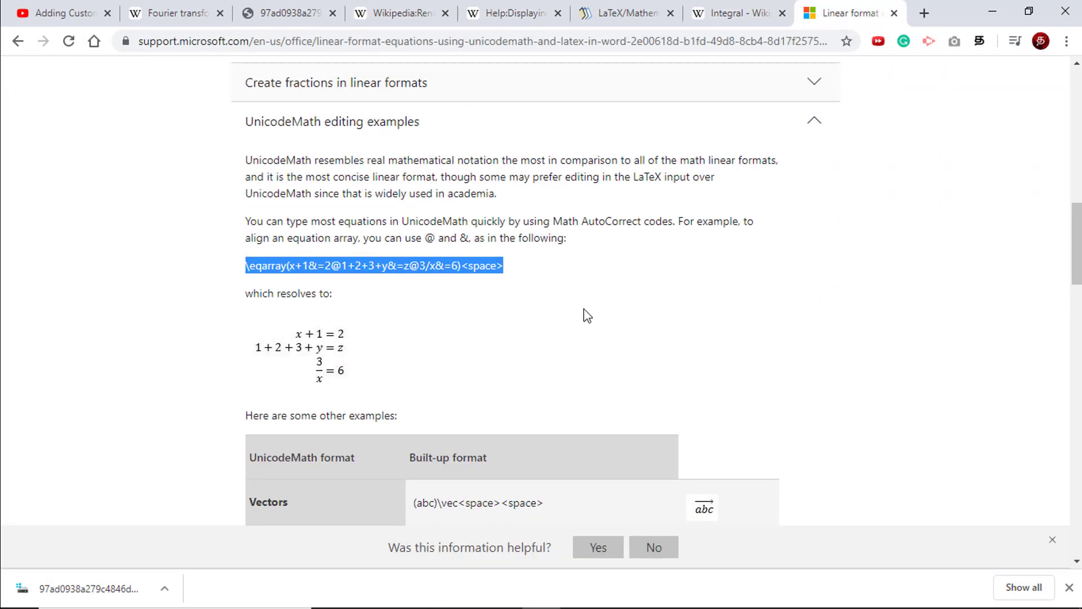
left_click(586, 314)
scroll(583, 313, "up", 5)
scroll(586, 316, "down", 5)
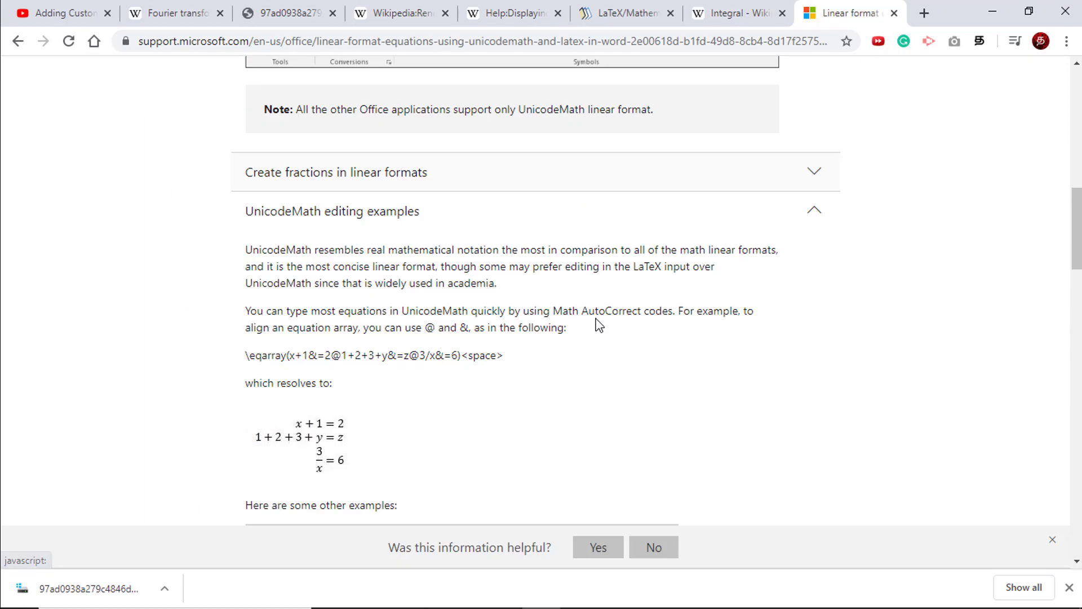
scroll(599, 325, "down", 1)
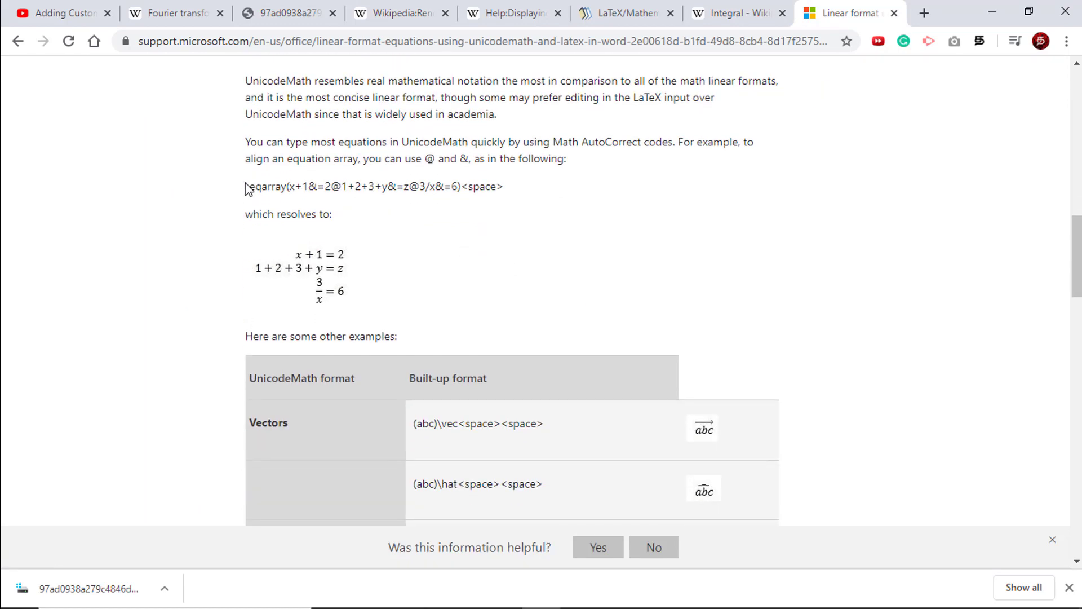
left_click_drag(246, 186, 511, 195)
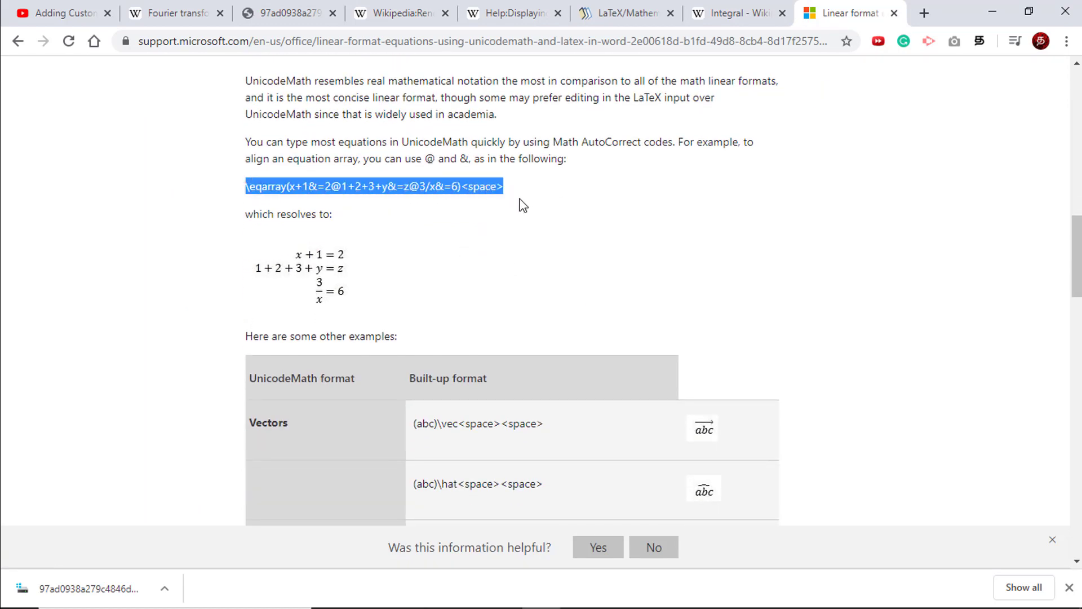
Step: Paste the eqarray code into a new Word equation and build it into a three-line array
key("alt+Tab")
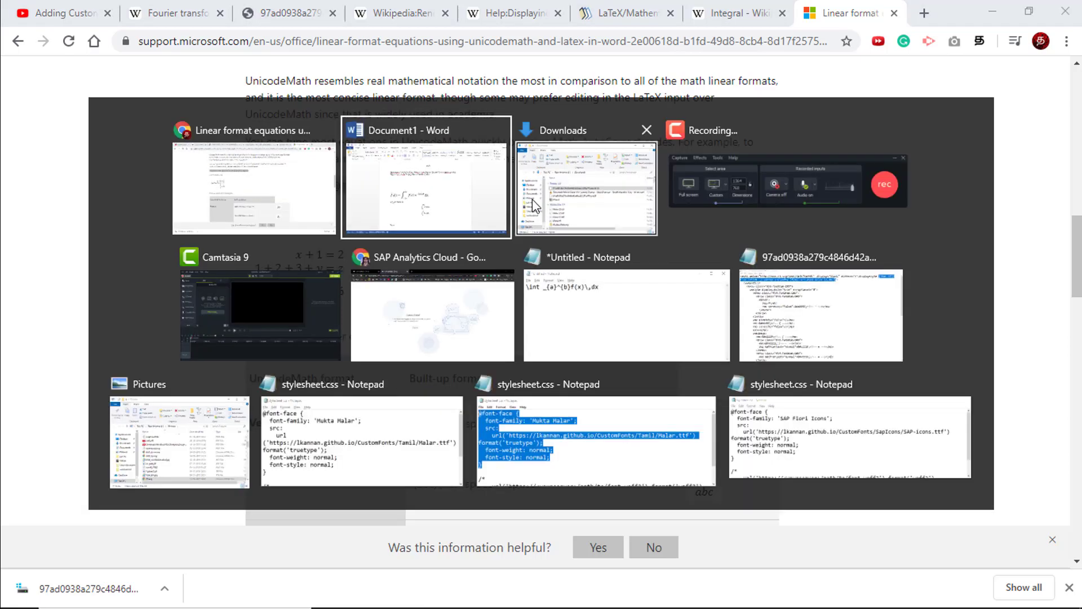
scroll(645, 466, "down", 4)
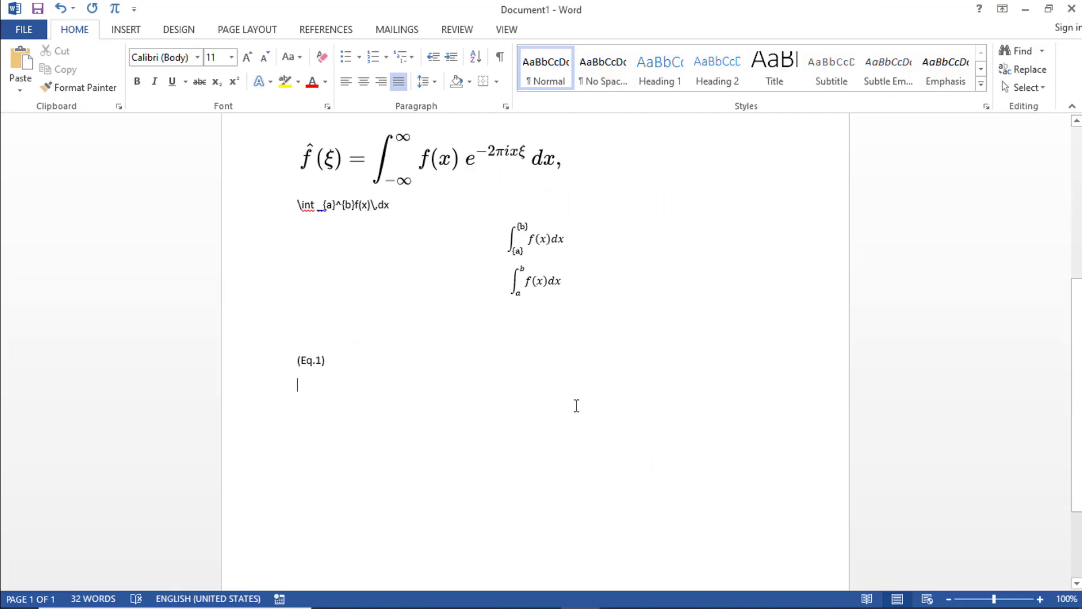
left_click(114, 8)
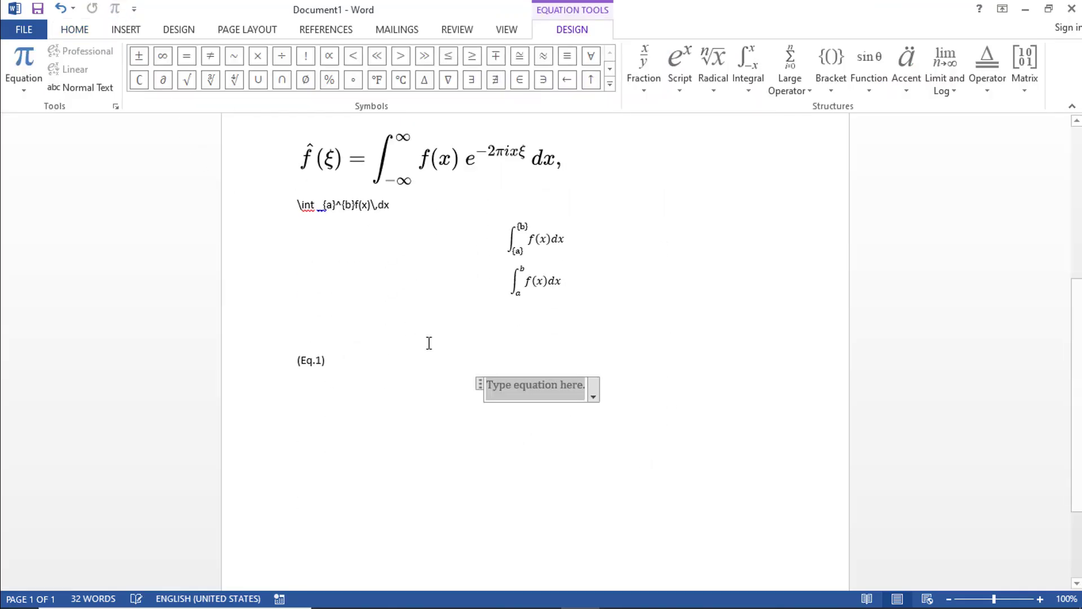
type("\\eqarray(x + 1& = 2@1 + 2 + 3 + y& = z@3/x& = 6) < space >")
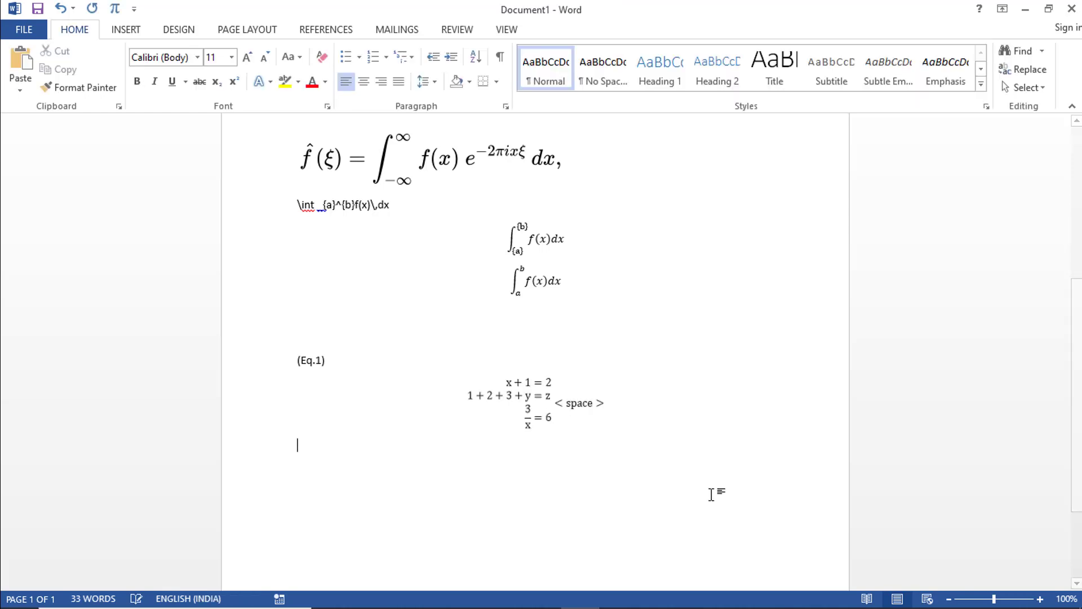
key("Return")
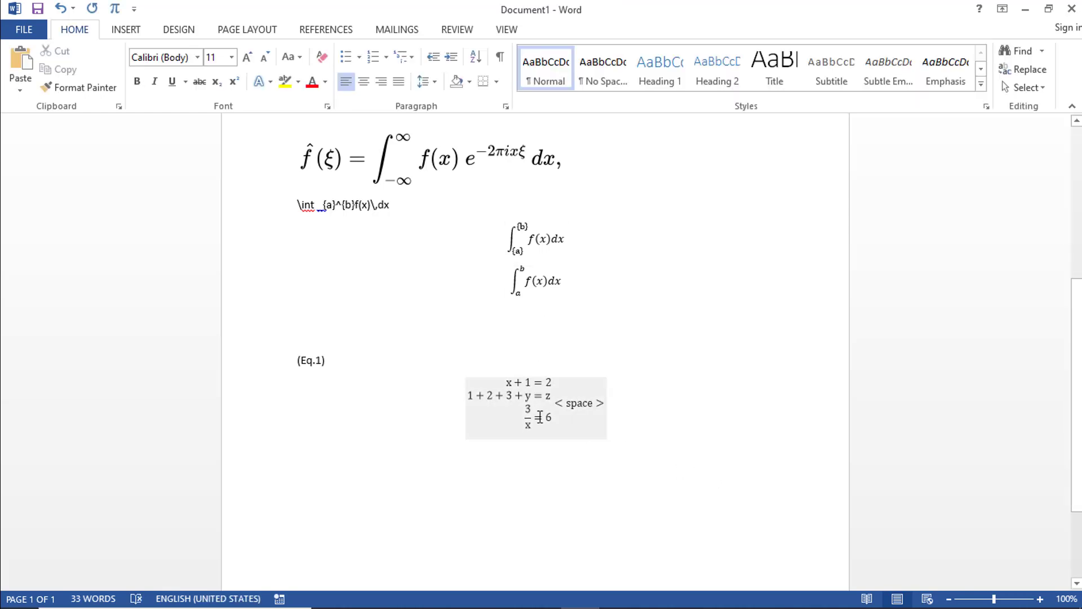
Step: Try dragging the rendered equation from the support page, then deselect the new array in Word
key("alt+Tab")
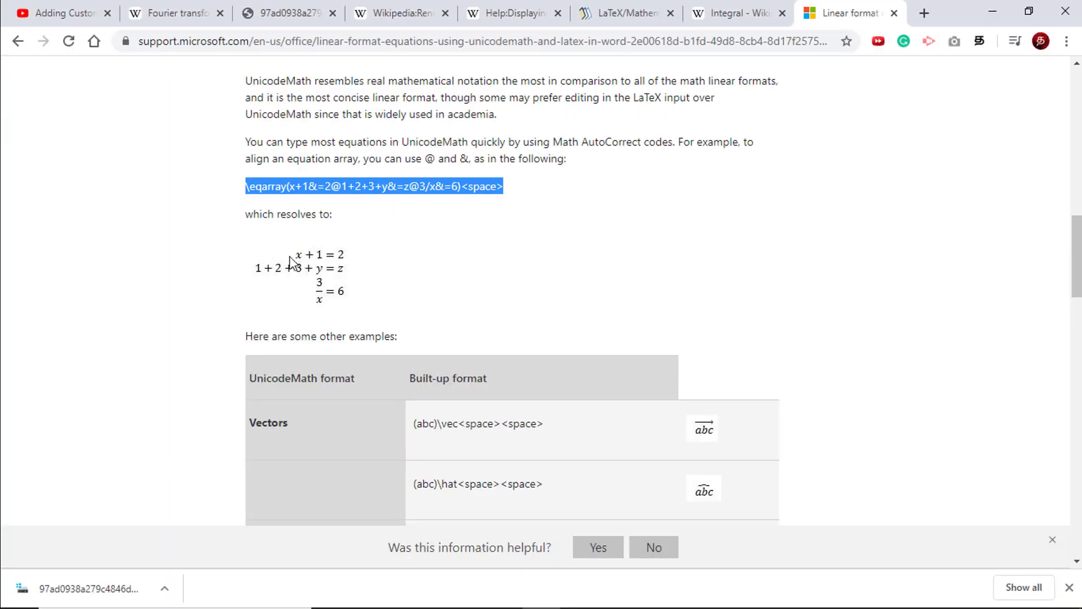
left_click_drag(288, 269, 366, 277)
key("alt+Tab")
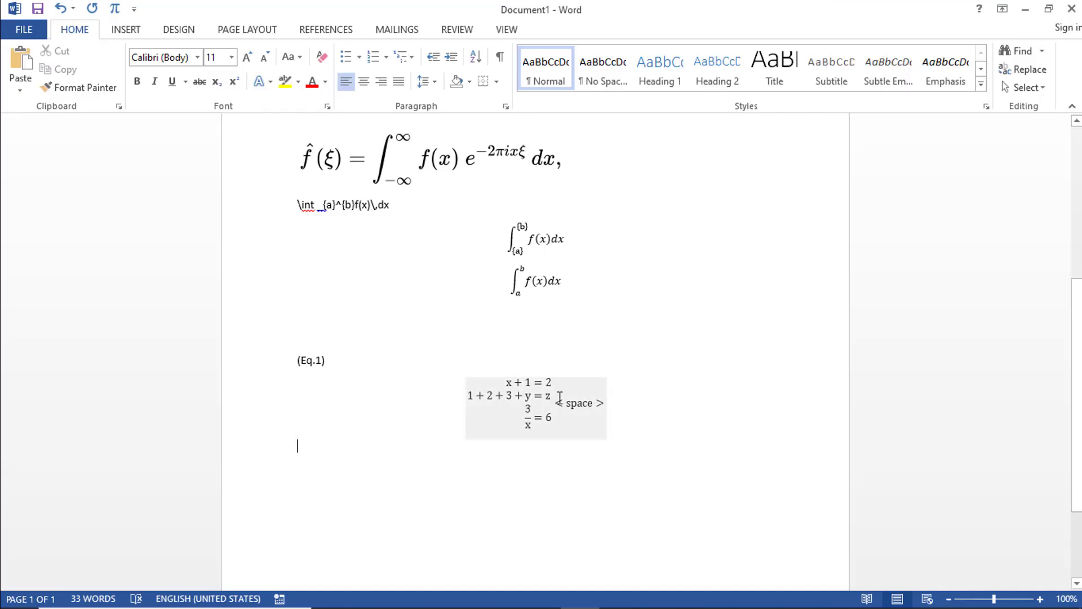
left_click(563, 483)
Step: Open the rendered eqarray image from the support page in its own tab
key("alt+Tab")
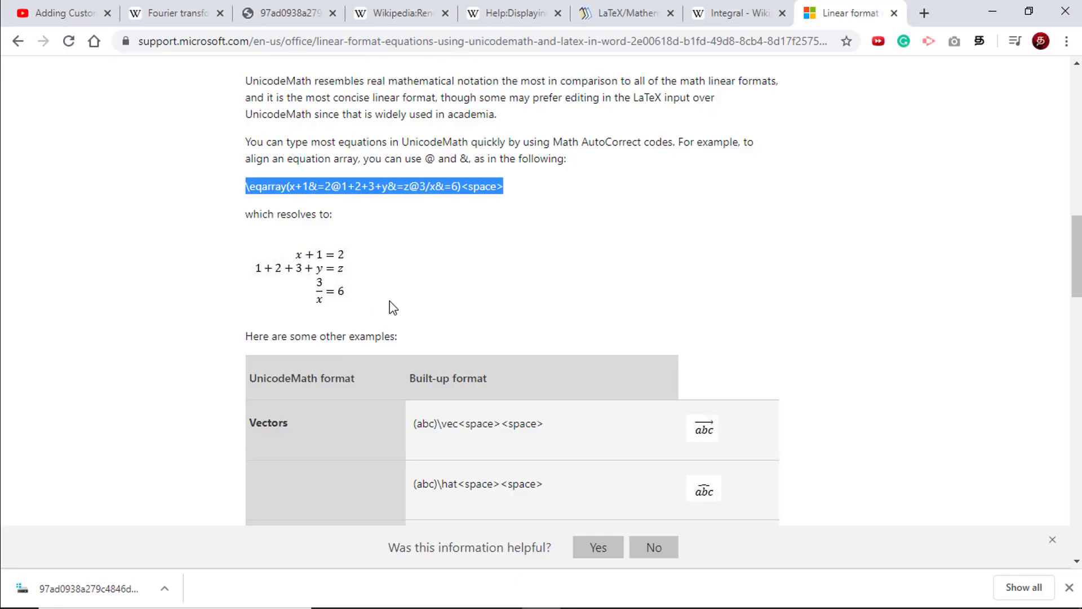
left_click(271, 259)
double_click(271, 259)
right_click(312, 286)
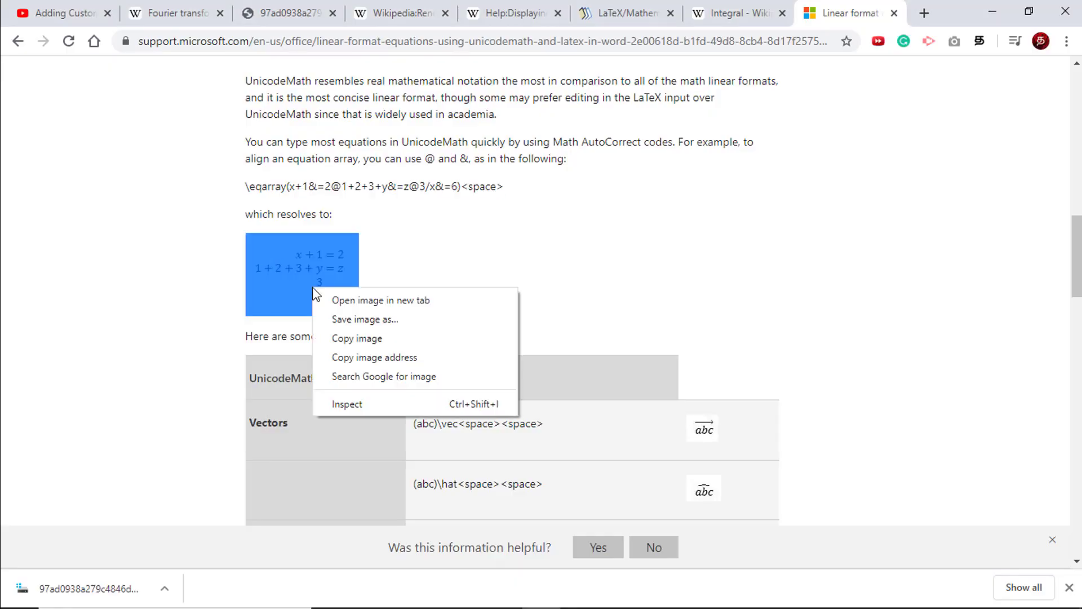
left_click(355, 299)
left_click(851, 12)
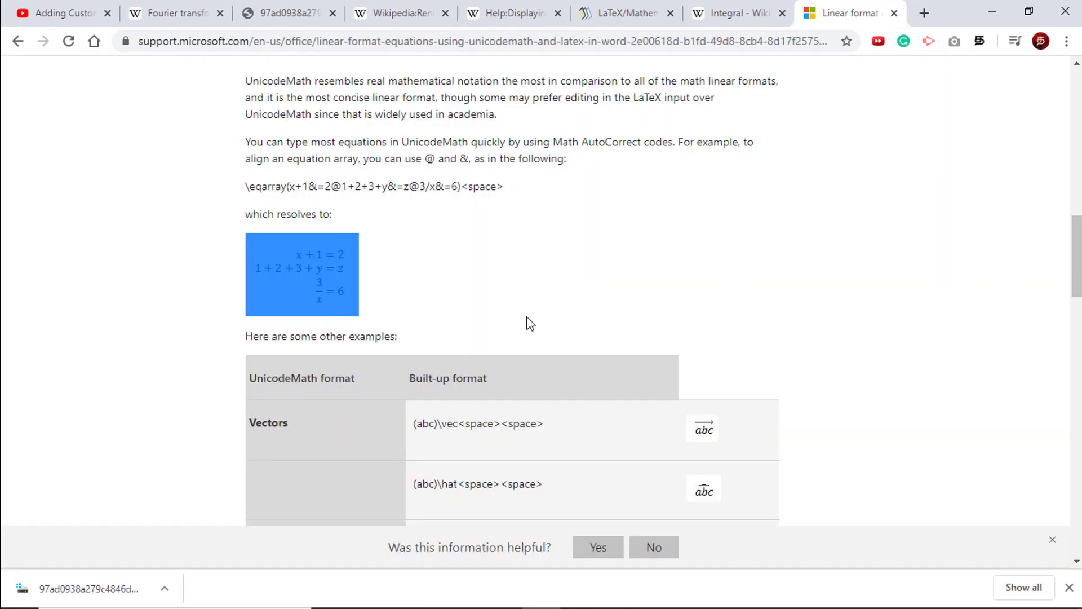
Step: Copy the rendered equation-array image and deselect it
right_click(304, 273)
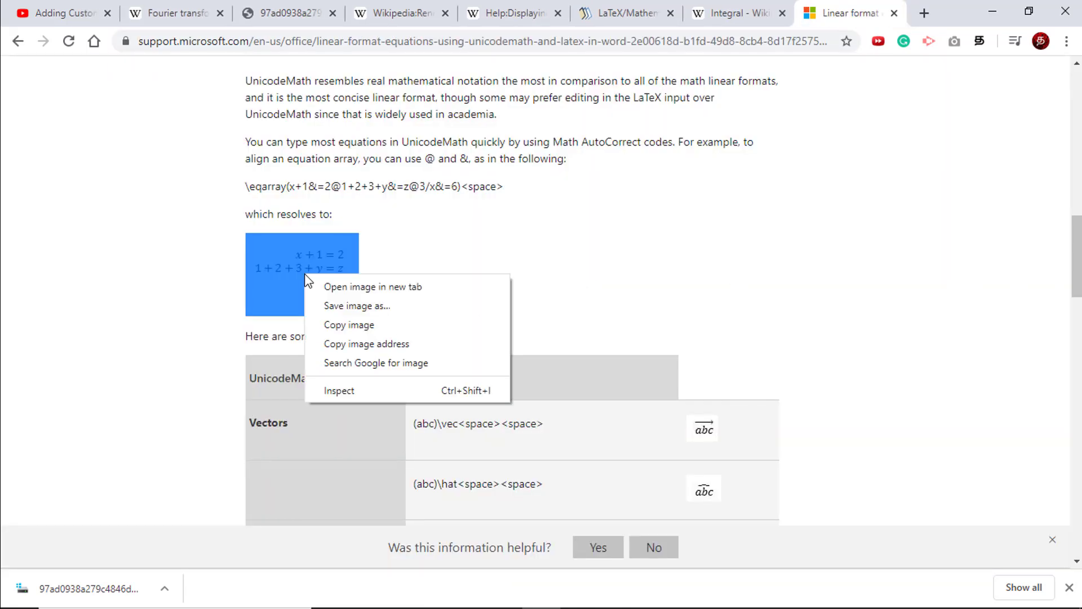
left_click(353, 328)
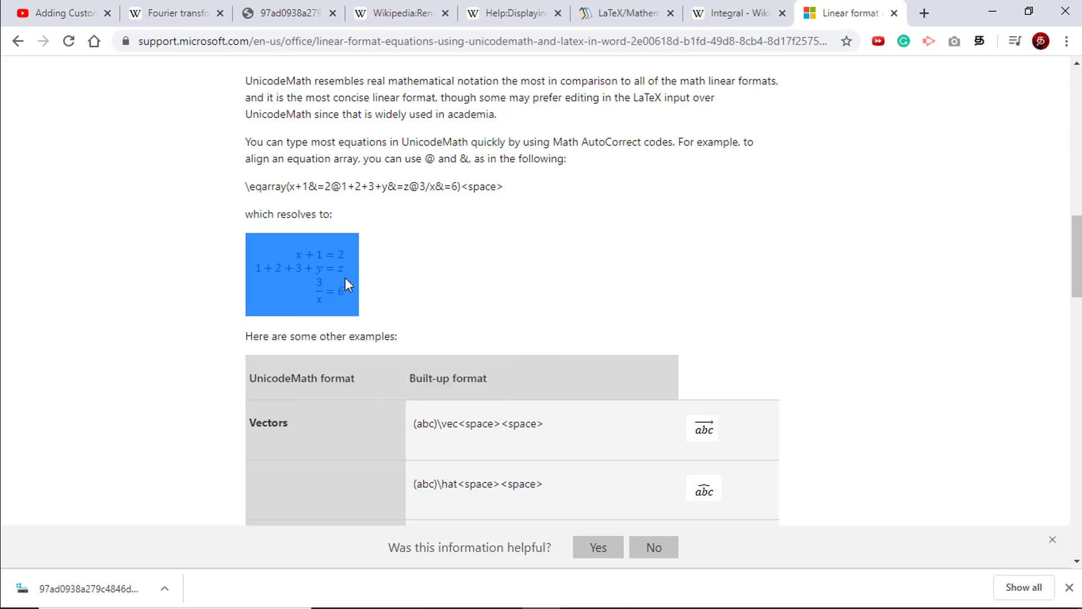
left_click(414, 277)
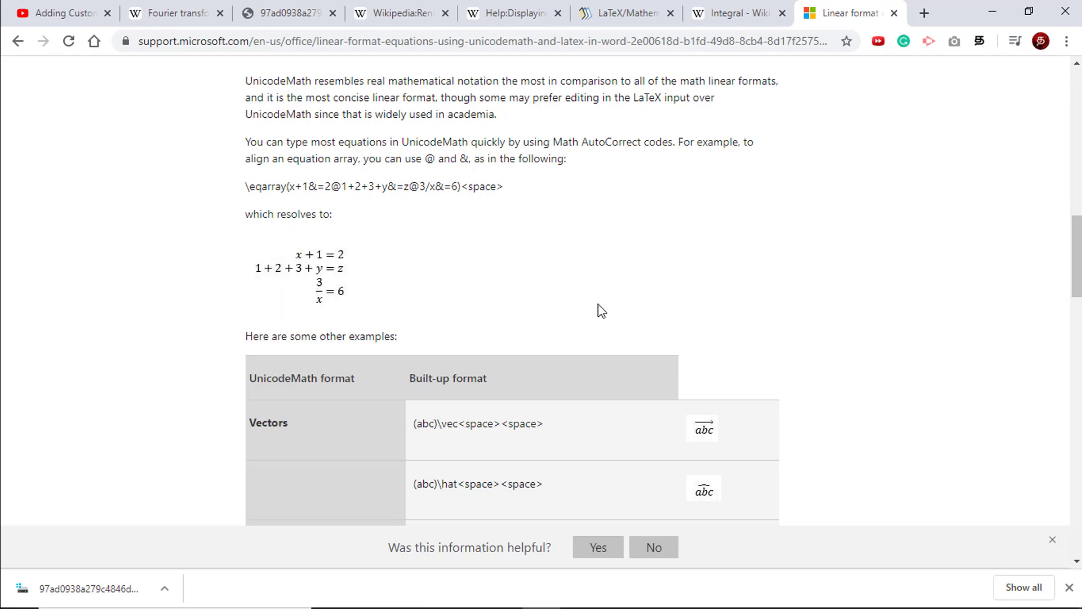
key("alt+Tab")
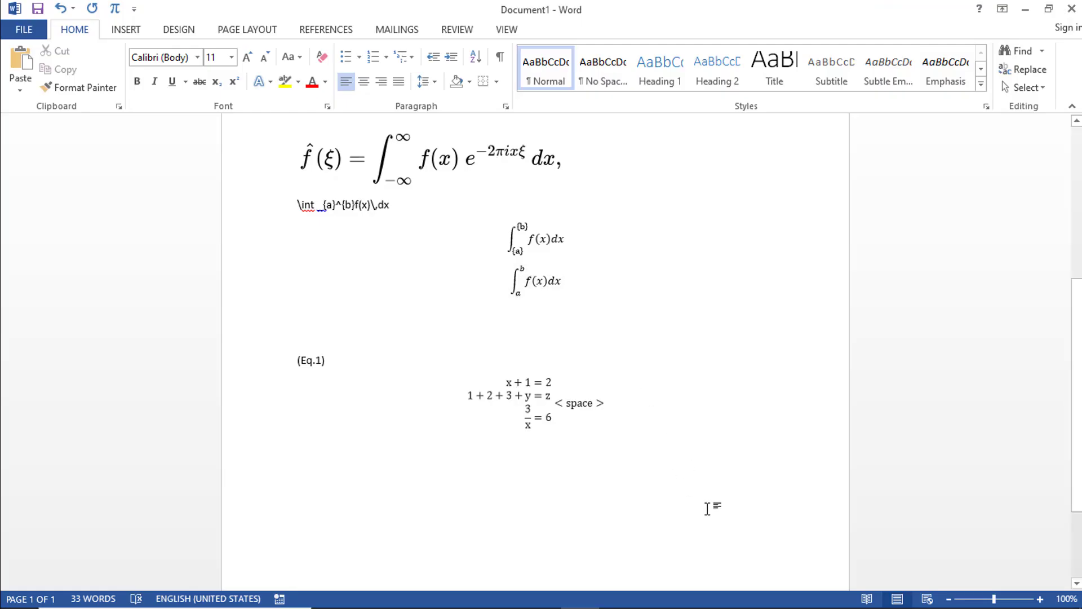
key("ctrl+v")
left_click(445, 529)
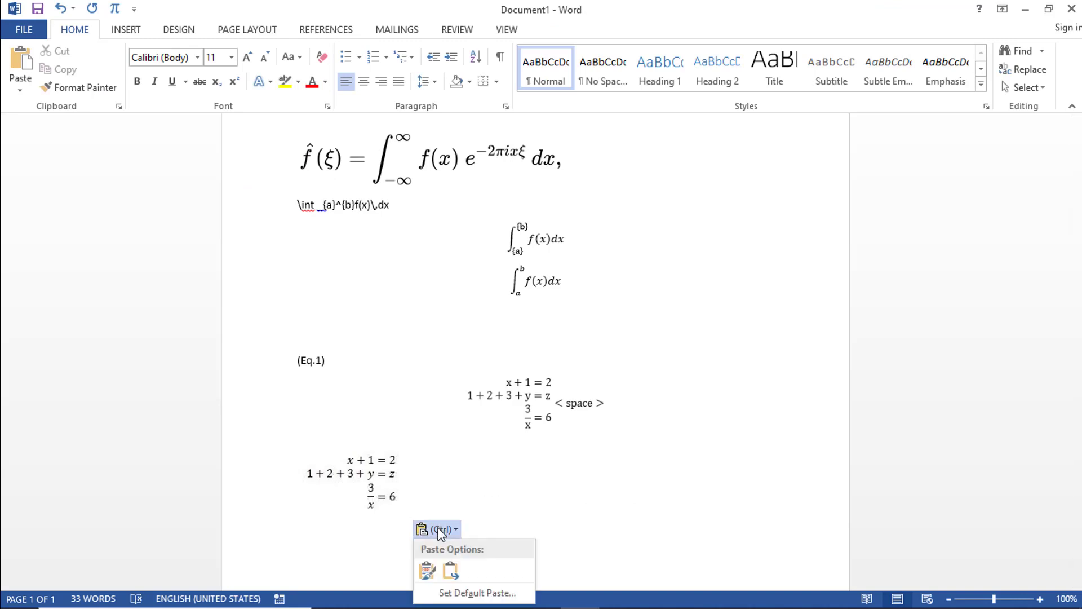
left_click(451, 570)
left_click(377, 476)
key("Delete")
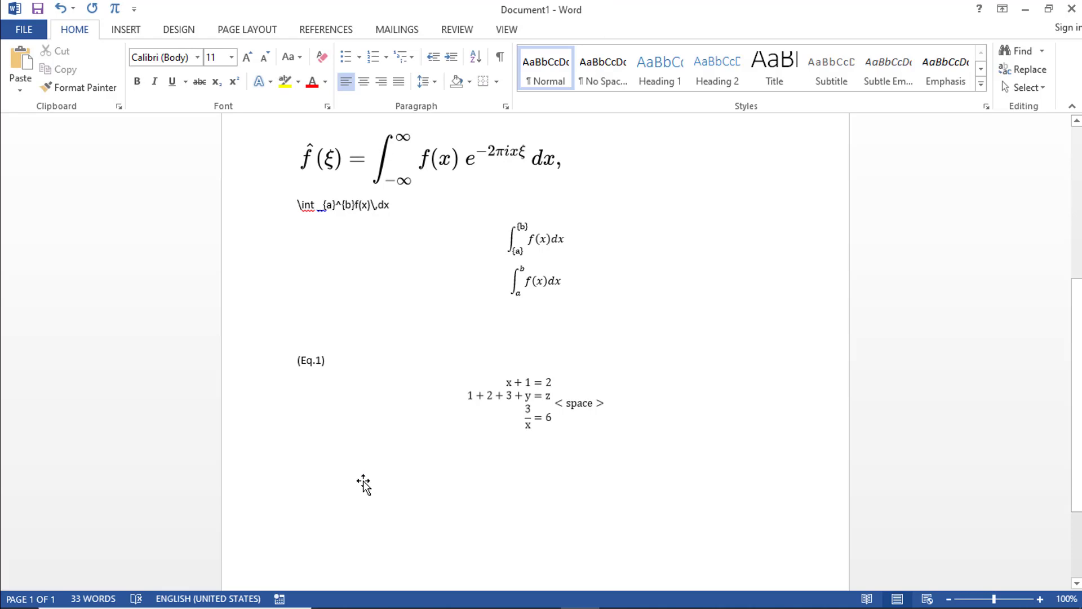
key("alt+Tab")
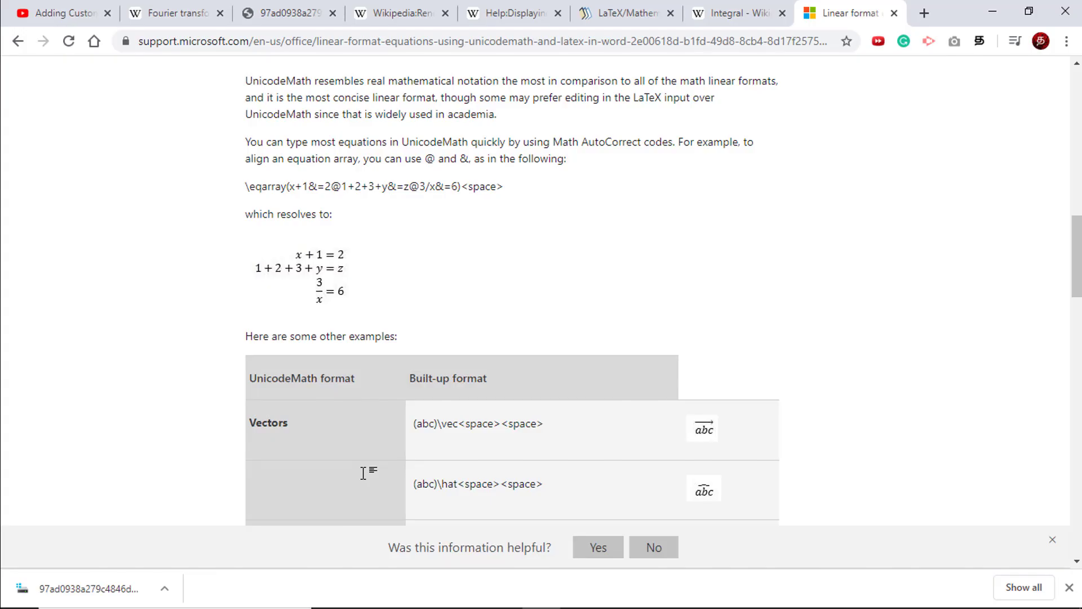
left_click(725, 17)
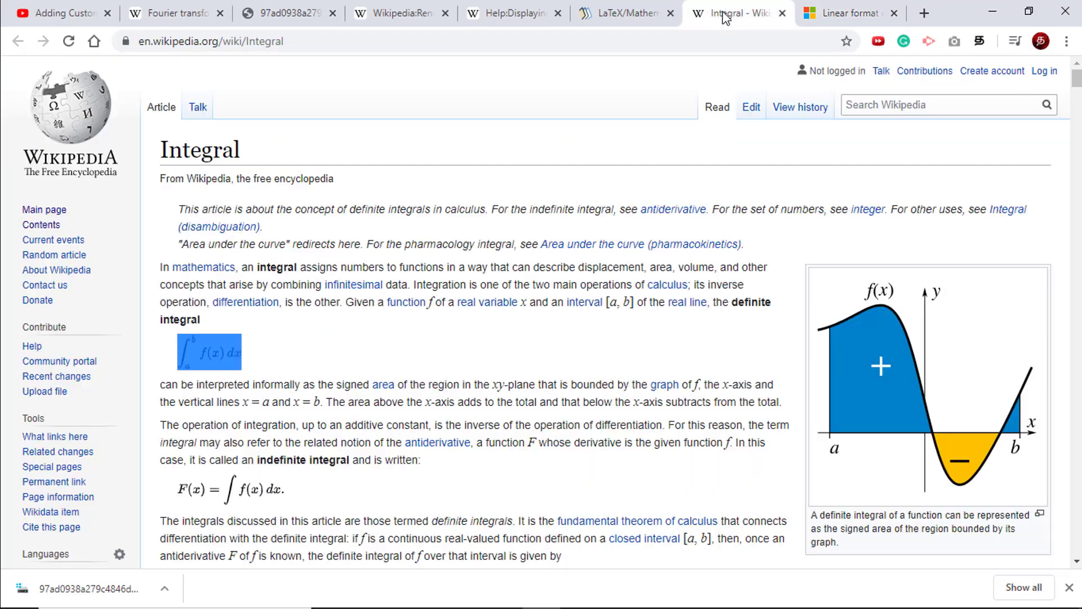
left_click(824, 10)
scroll(563, 254, "up", 10)
scroll(371, 313, "up", 5)
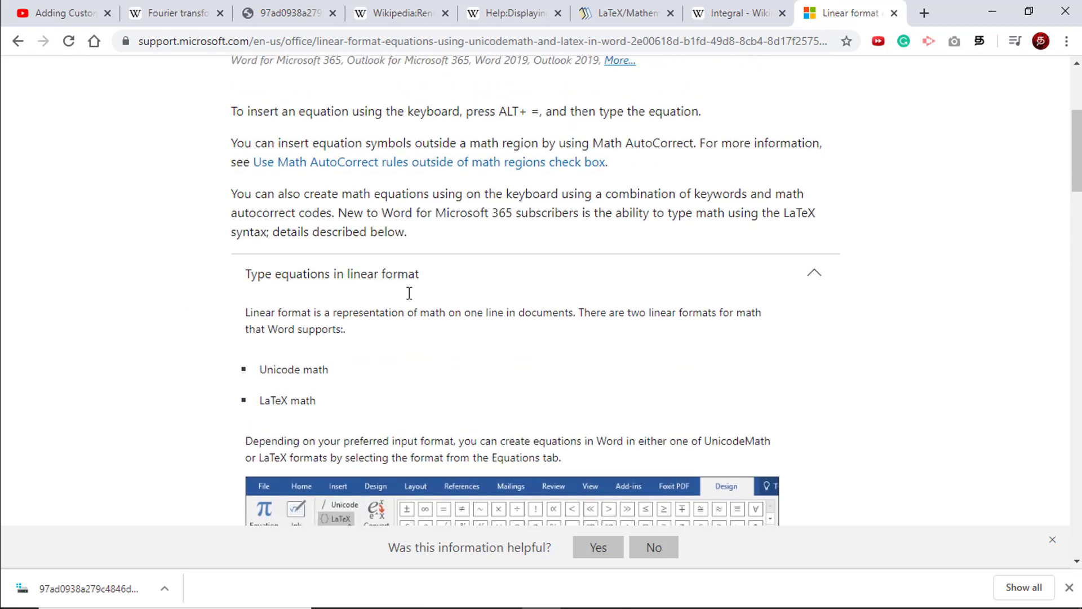
scroll(492, 344, "down", 7)
scroll(516, 326, "up", 5)
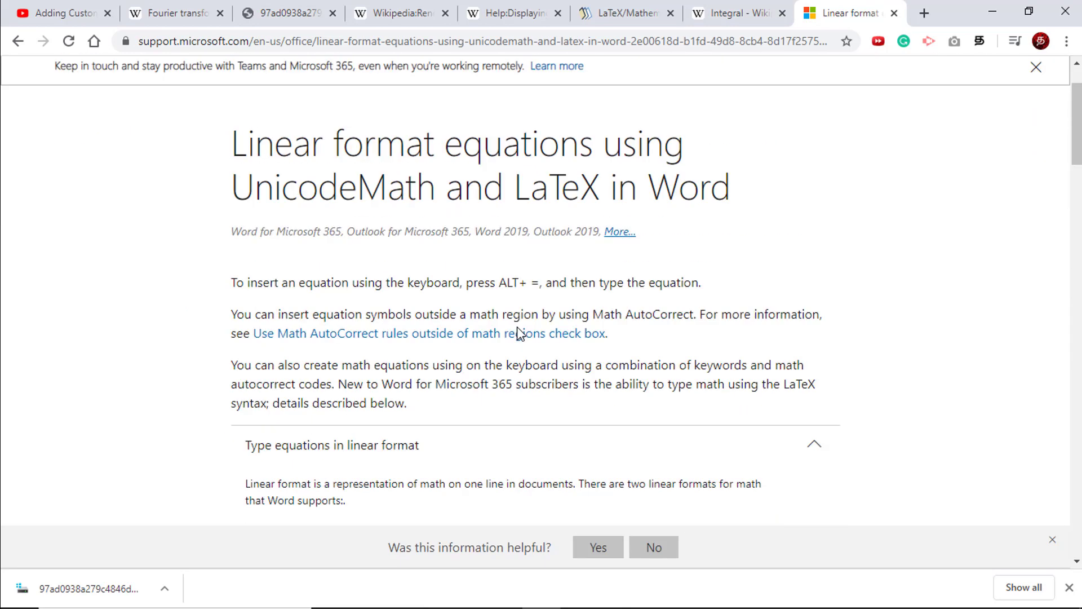
left_click_drag(232, 198, 643, 197)
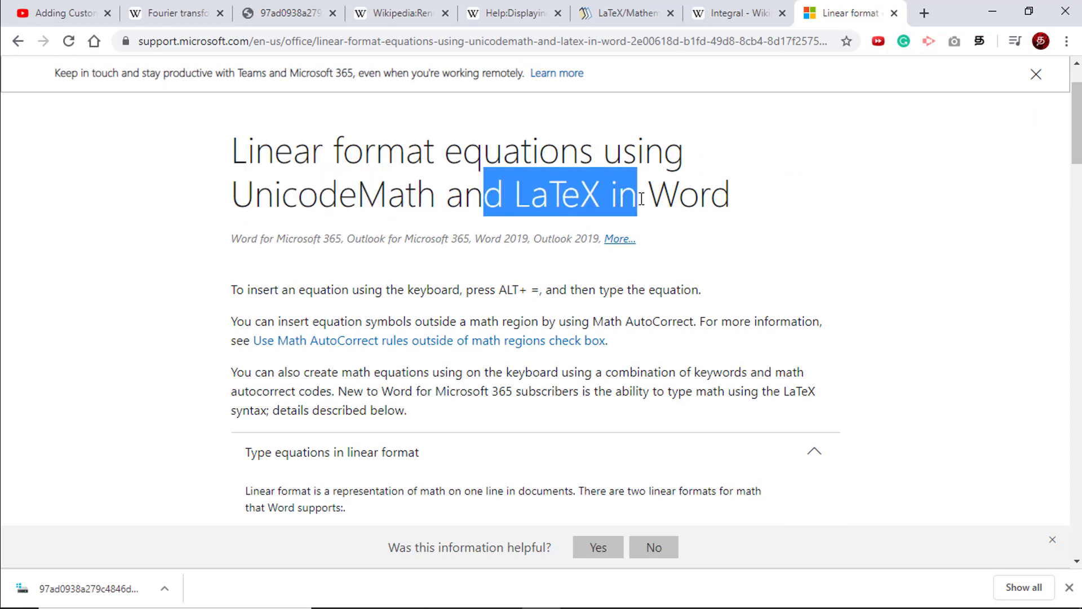
left_click_drag(711, 197, 751, 212)
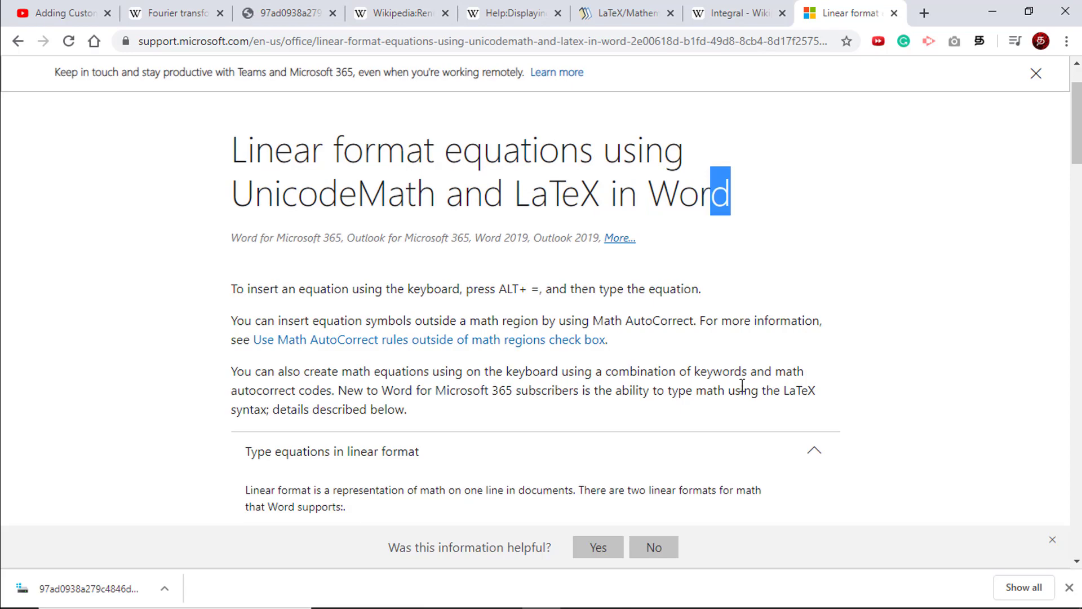
scroll(458, 394, "down", 7)
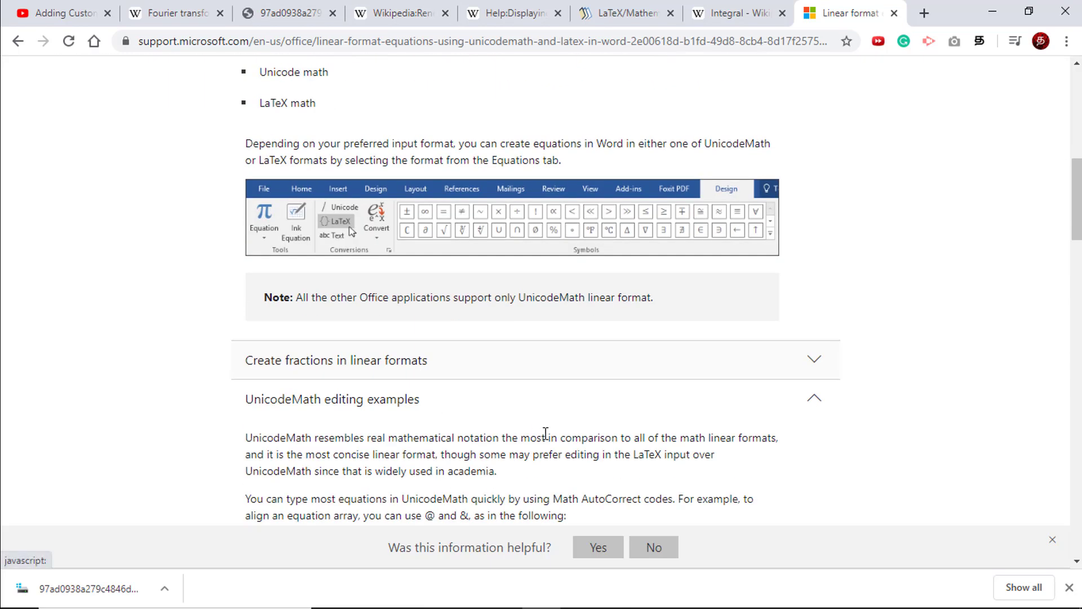
Step: Back in Word, select the LaTeX line and click through the first integral without editing it
key("alt+Tab")
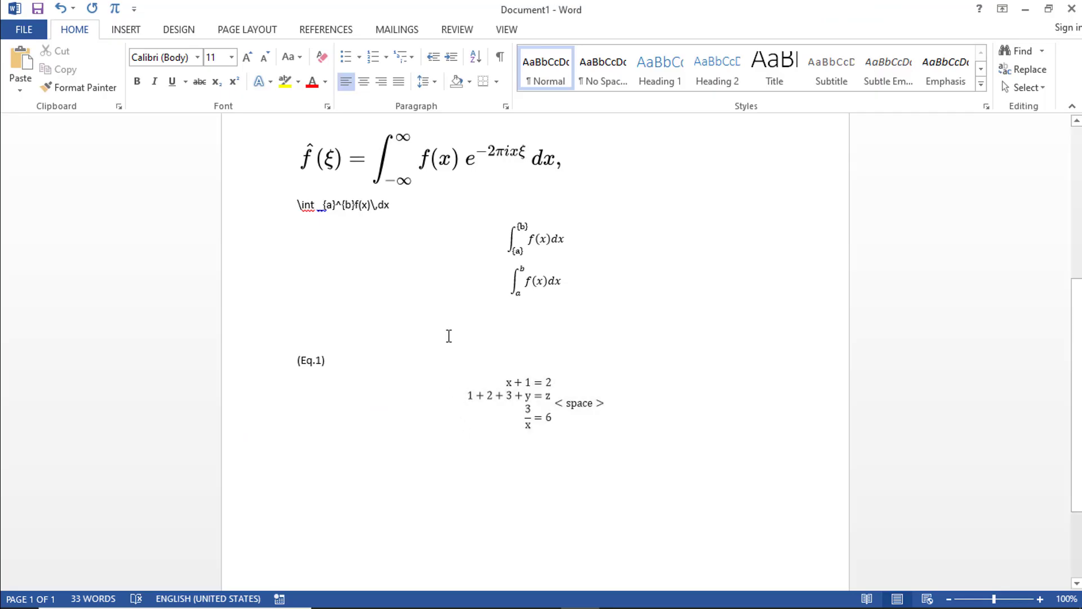
scroll(447, 336, "up", 2)
left_click_drag(300, 283, 388, 281)
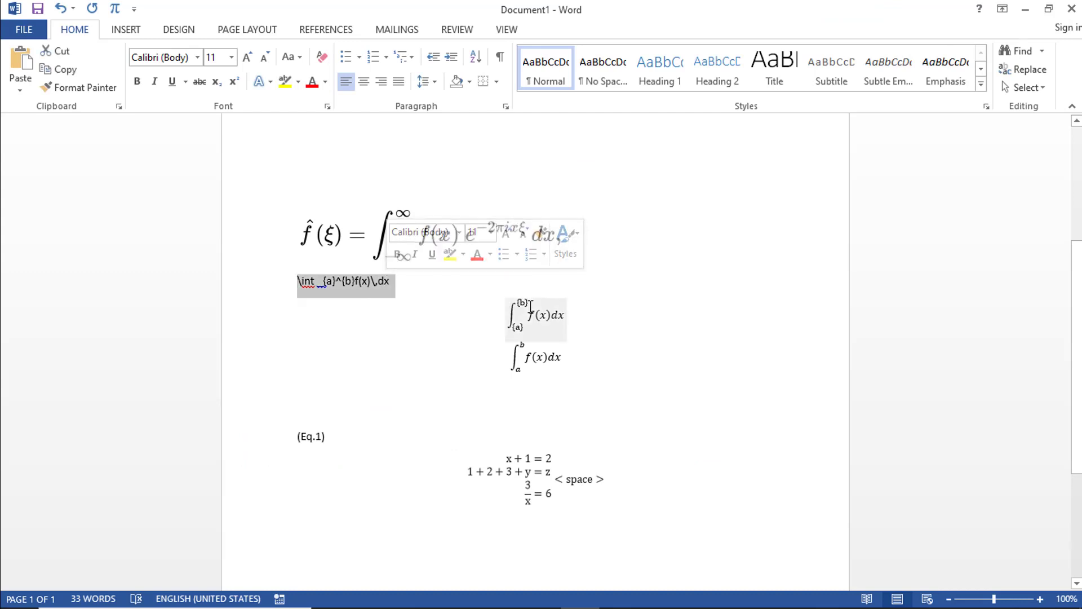
left_click(530, 316)
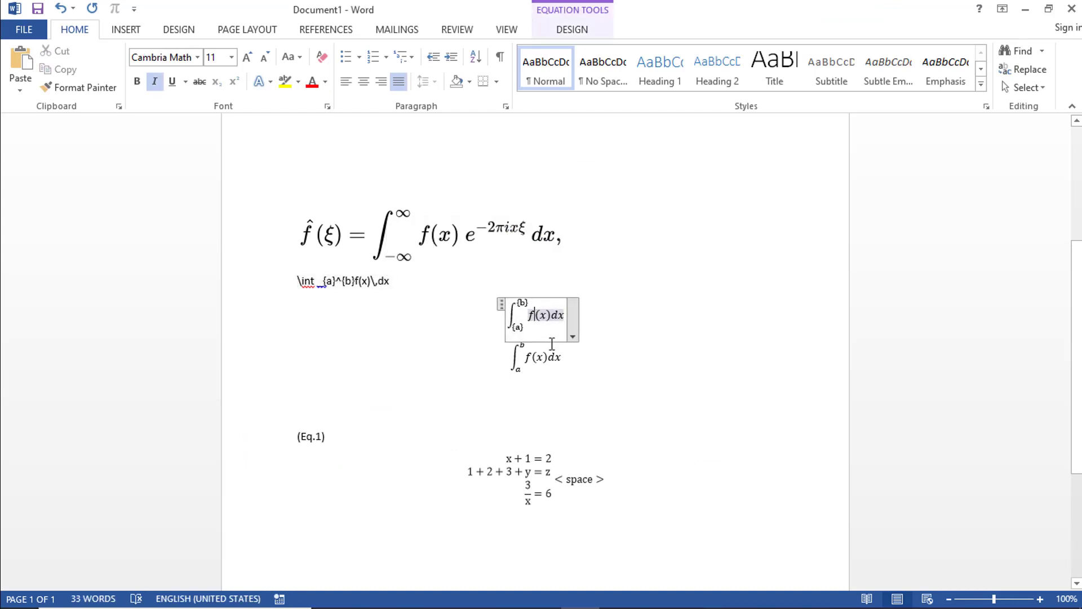
left_click(594, 353)
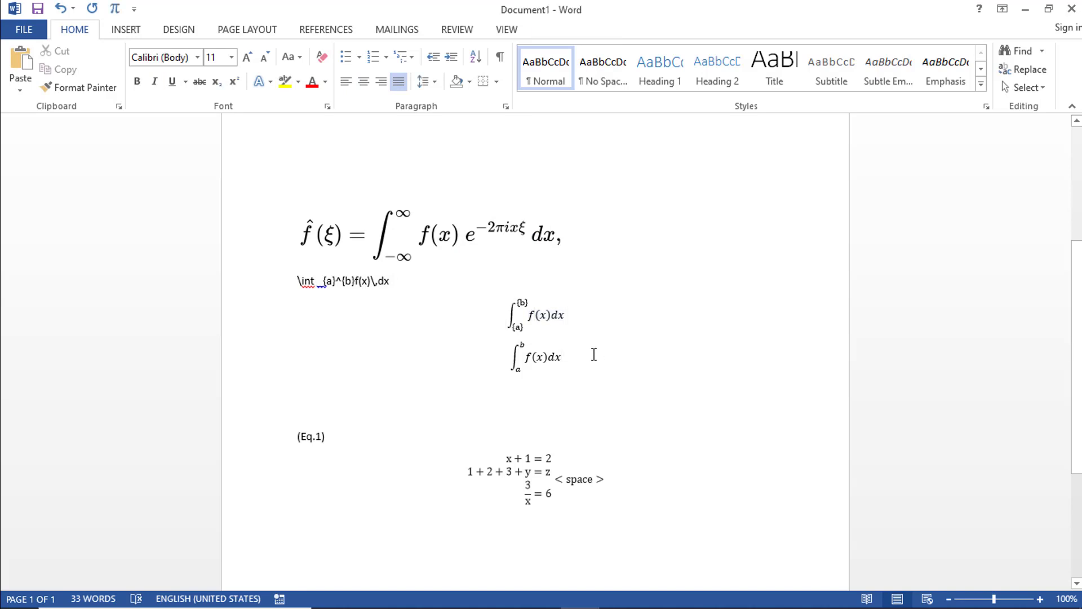